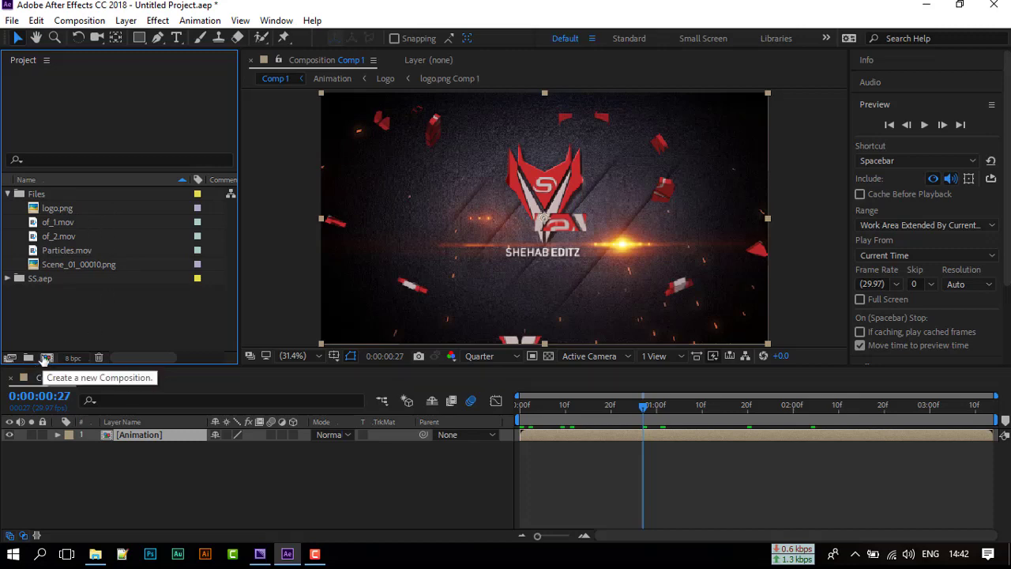
Create a new composition named Main with a duration of 0;00;05;00.
left_click(46, 358)
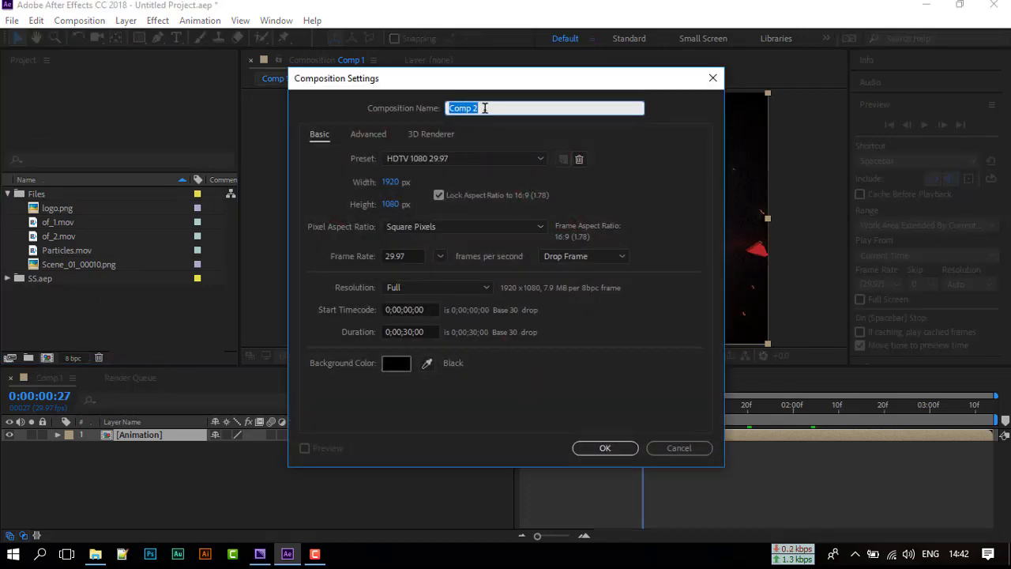
type("Main")
left_click(410, 331)
left_click(417, 332)
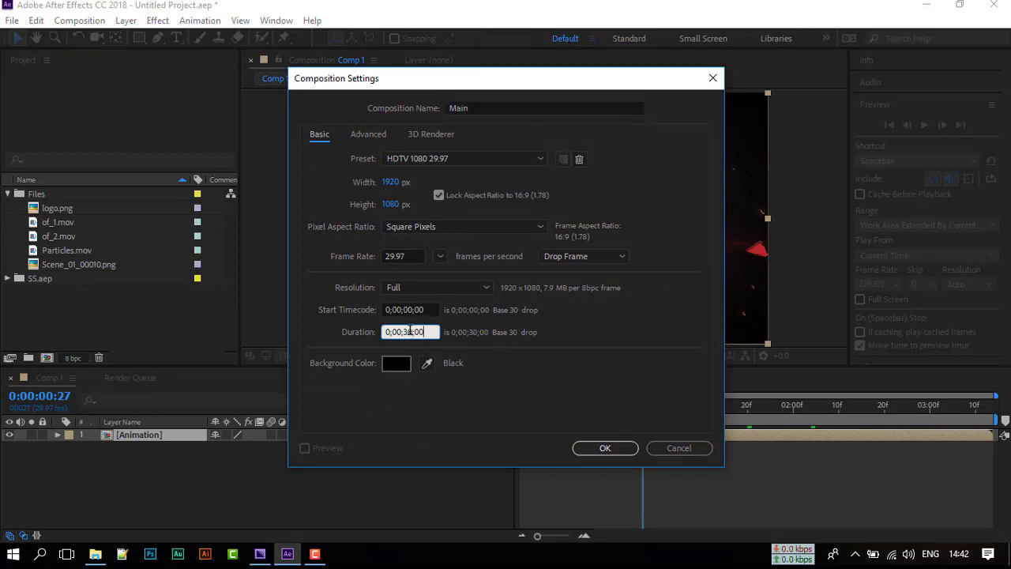
type("05")
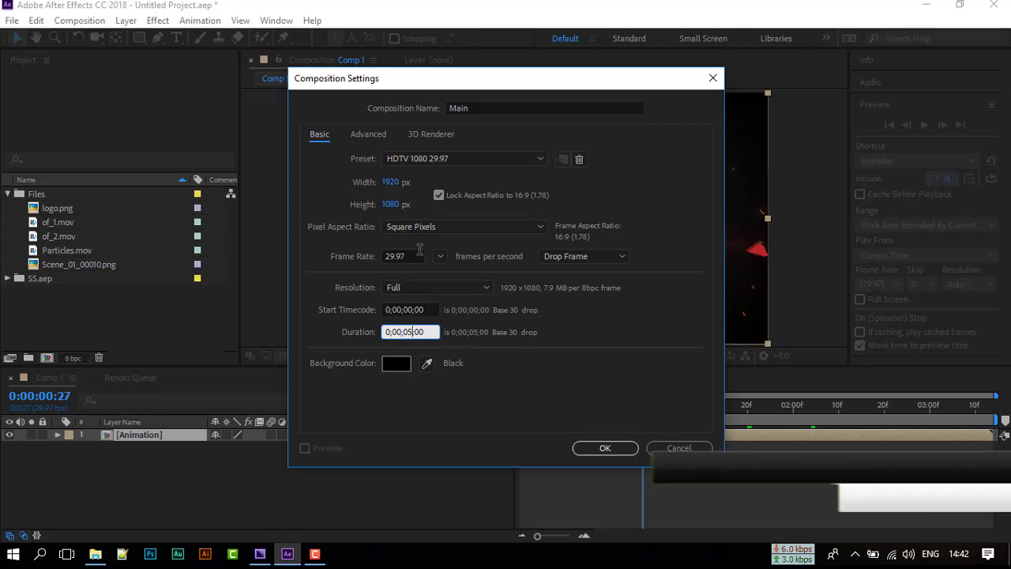
left_click(604, 447)
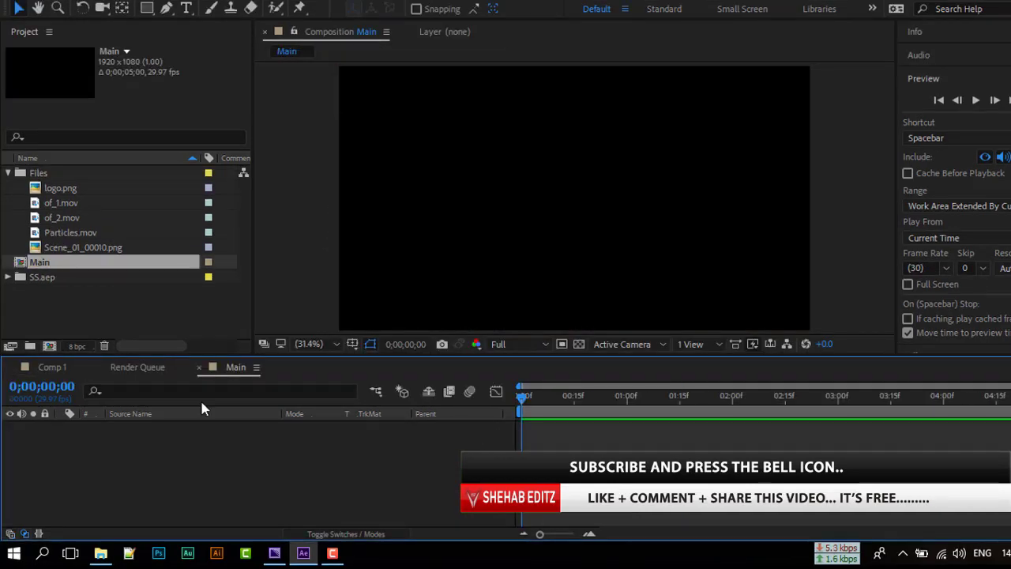
Add Scene_01_00010.png to the Main composition and pre-compose it as BG, moving all attributes into the new composition.
left_click(83, 248)
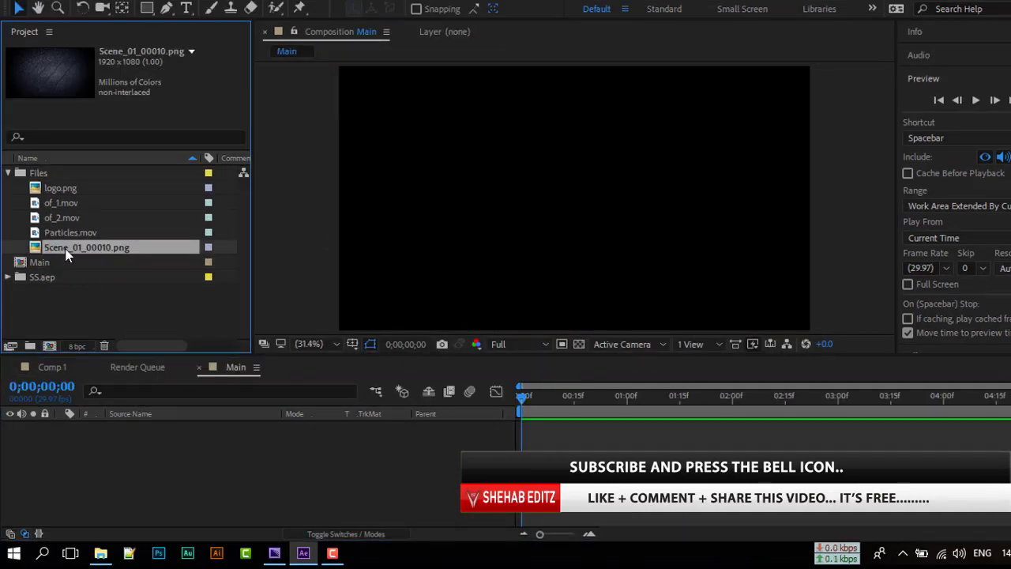
left_click_drag(67, 253, 124, 432)
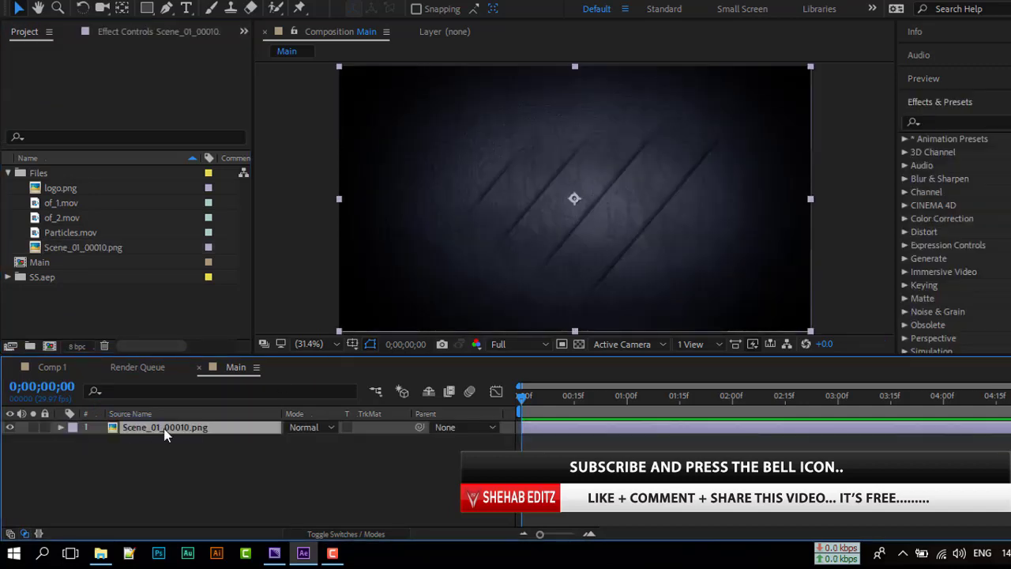
right_click(165, 427)
left_click(219, 479)
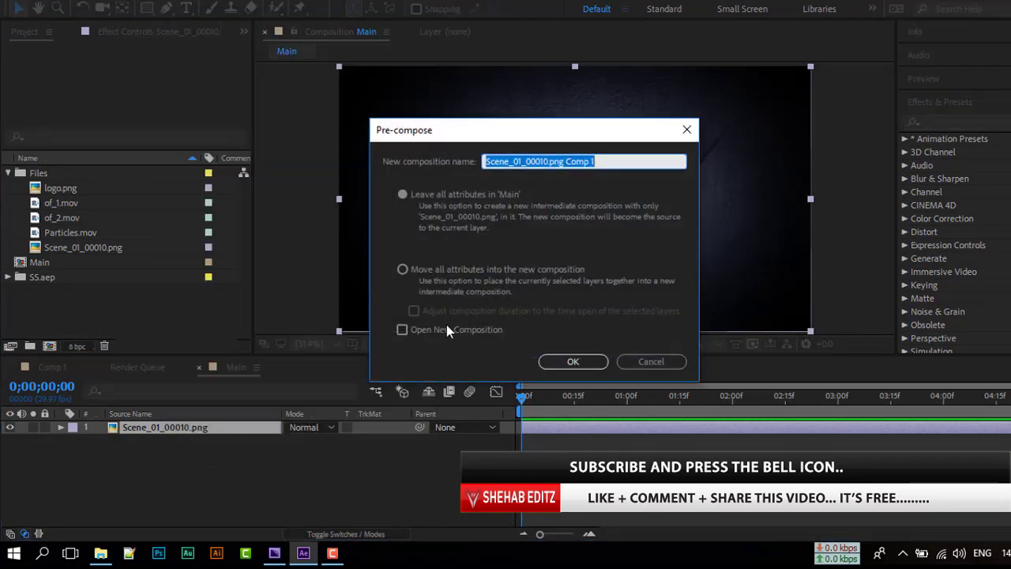
type("BG")
left_click(402, 270)
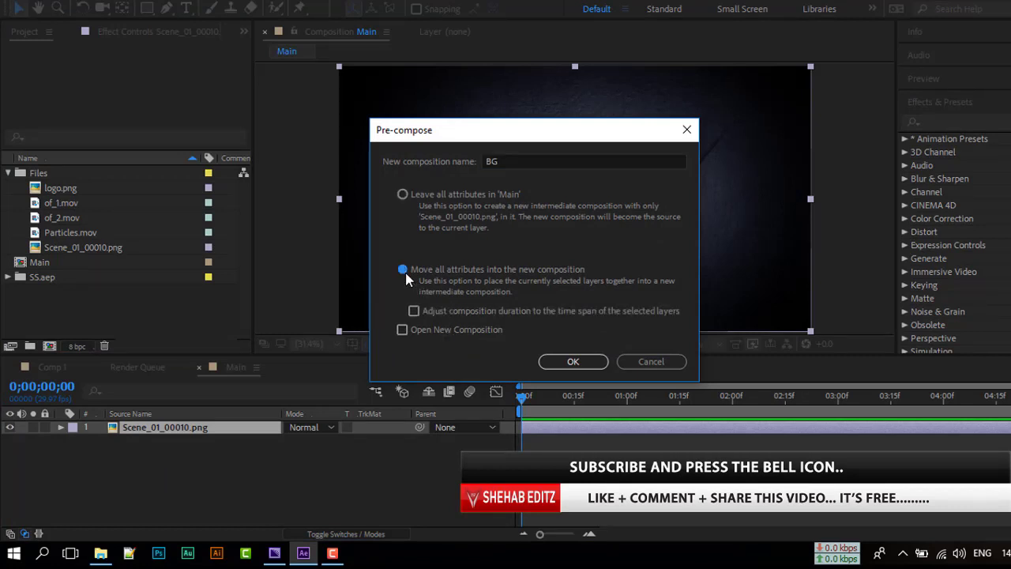
left_click(572, 362)
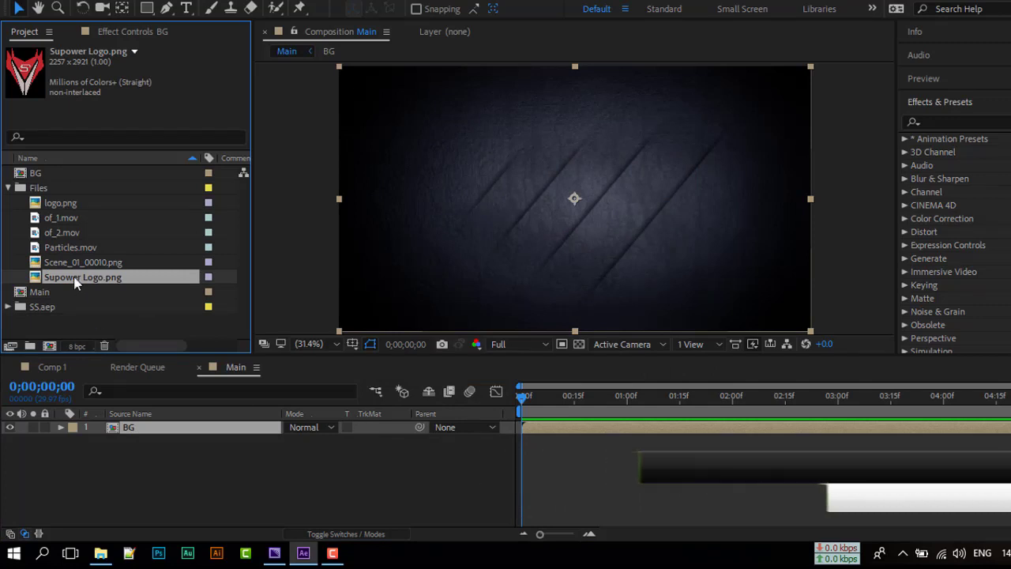
Place Supower Logo.png above the BG layer and set its scale to 15%.
left_click_drag(70, 284, 112, 433)
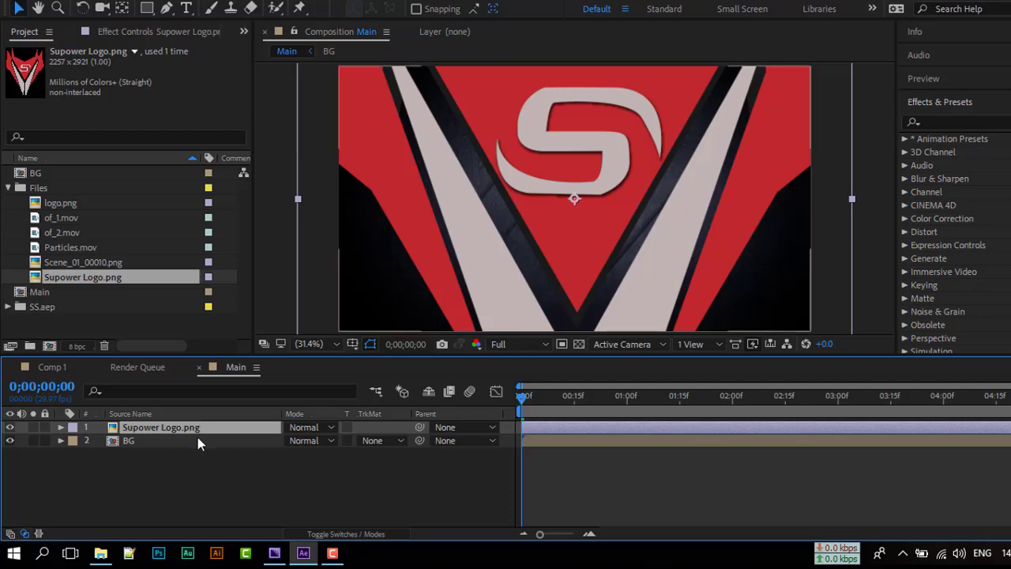
key("s")
left_click(306, 440)
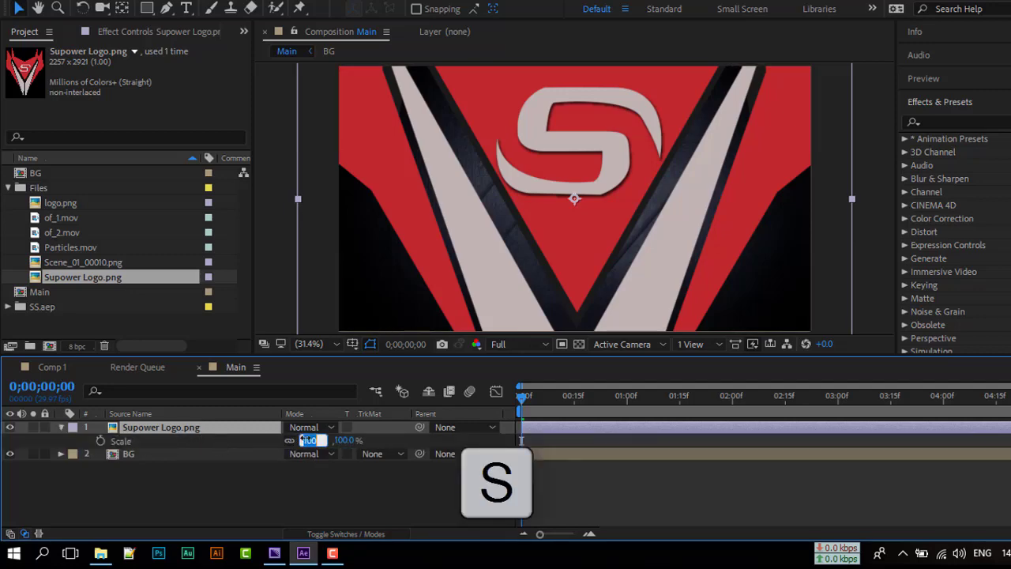
type("11")
key("Return")
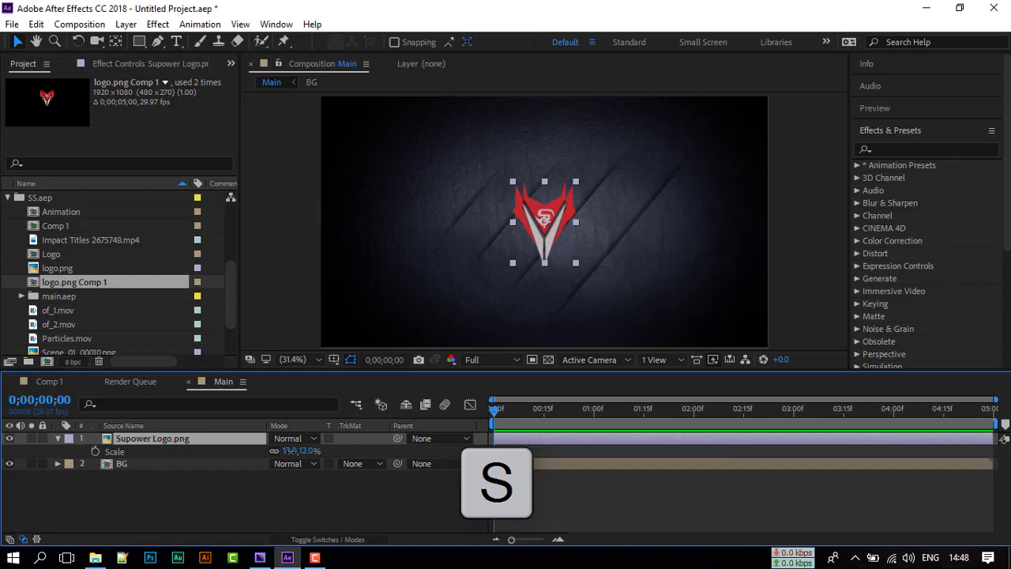
left_click(289, 450)
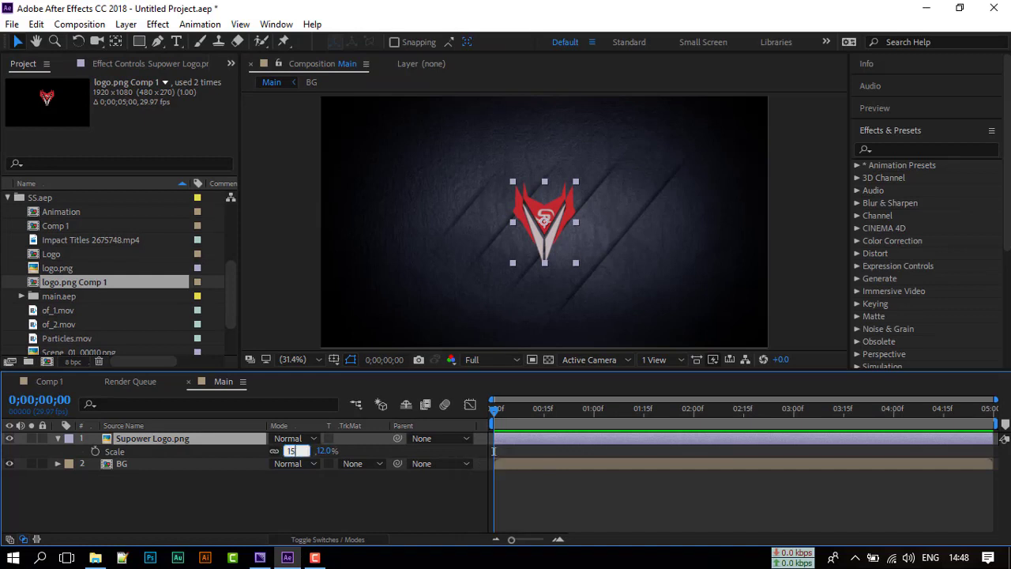
type("15")
key("Return")
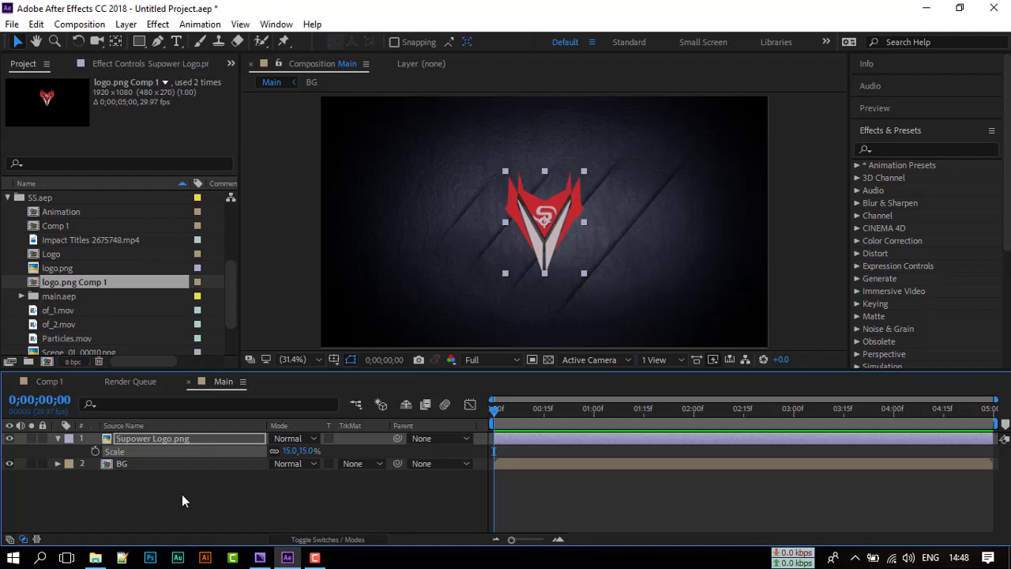
Pre-compose the Supower Logo.png layer as Logo Comp, moving all attributes into the new composition.
left_click(181, 494)
left_click(131, 440)
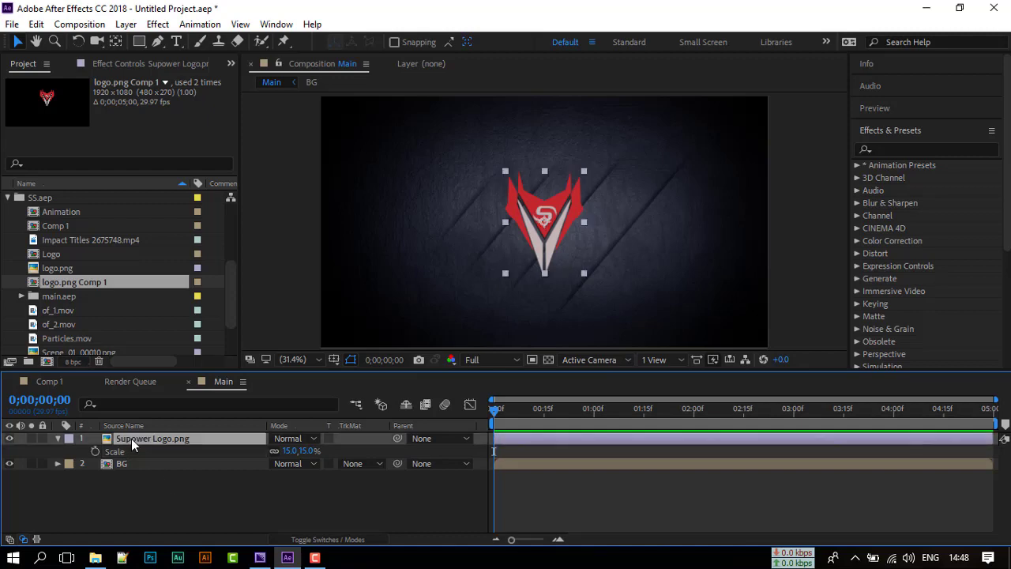
right_click(131, 438)
left_click(172, 485)
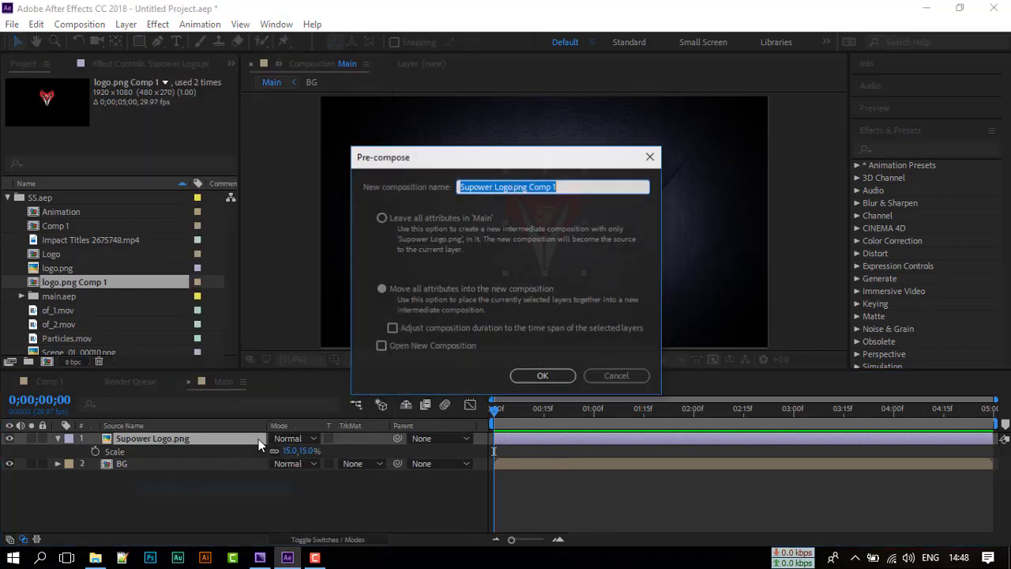
type("Lo")
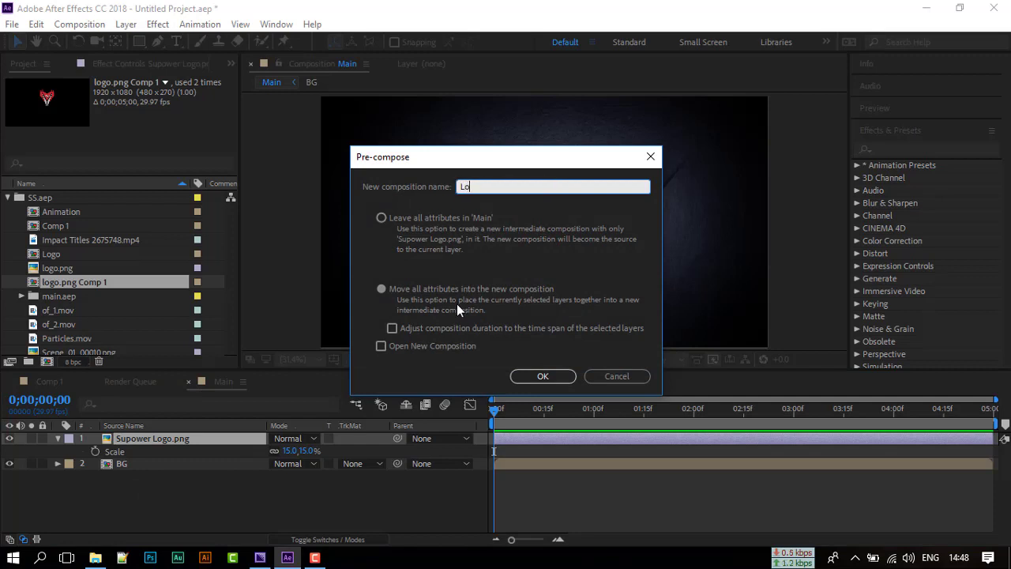
type("go Comp")
left_click(385, 290)
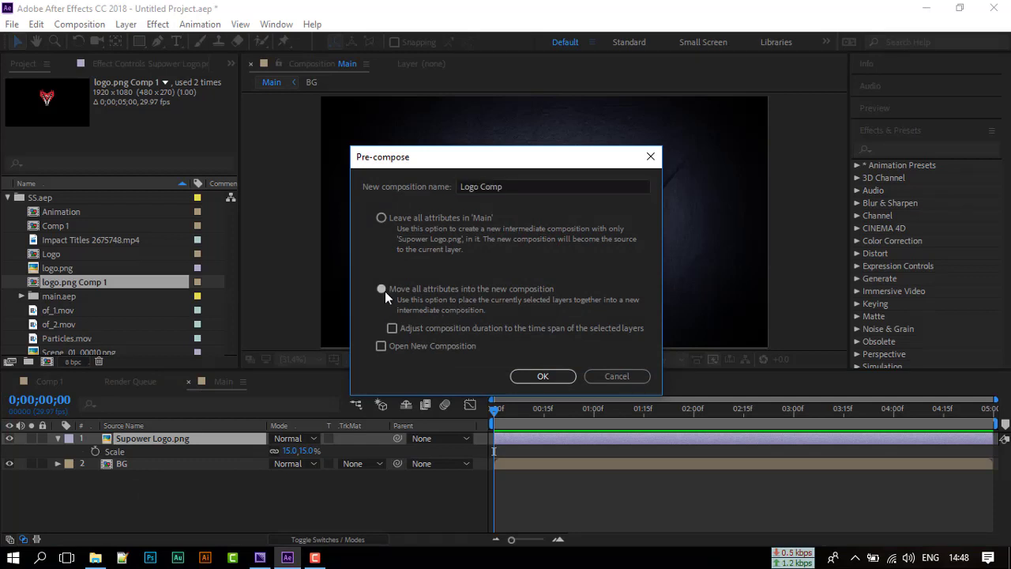
left_click(542, 377)
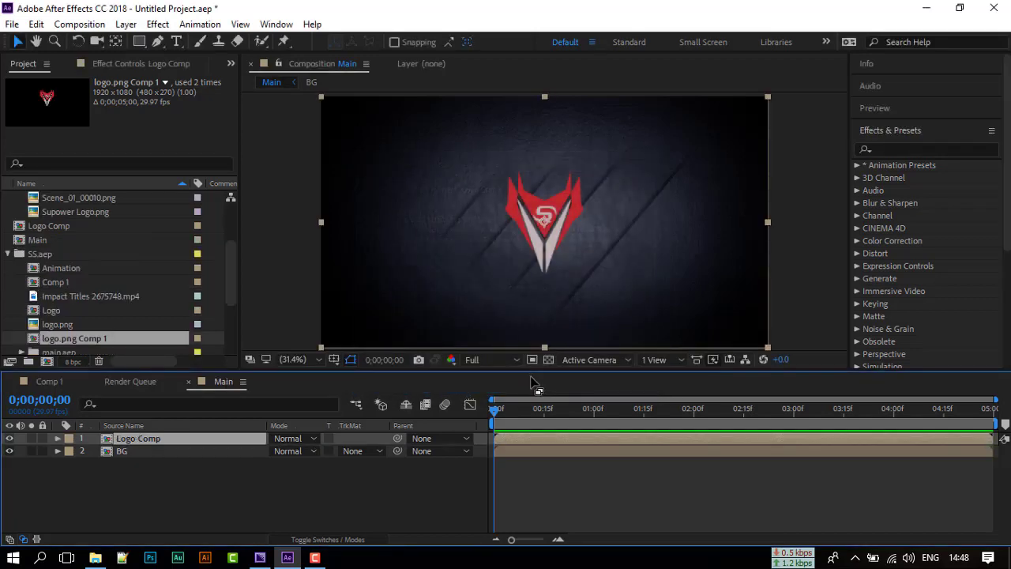
Move the Logo Comp layer slightly upward in the frame and duplicate it.
left_click_drag(543, 242, 544, 217)
left_click(267, 499)
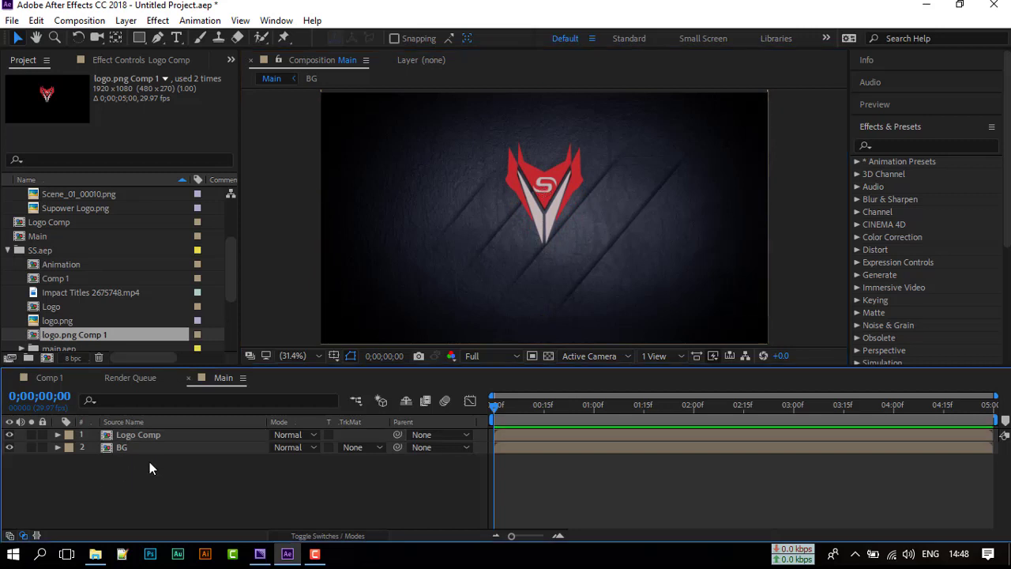
left_click(136, 437)
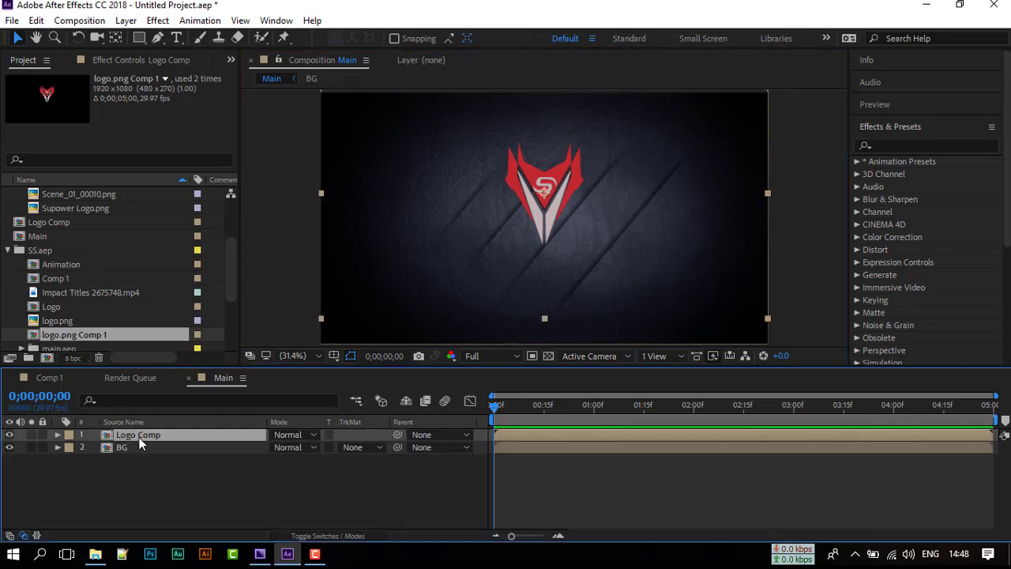
key("d")
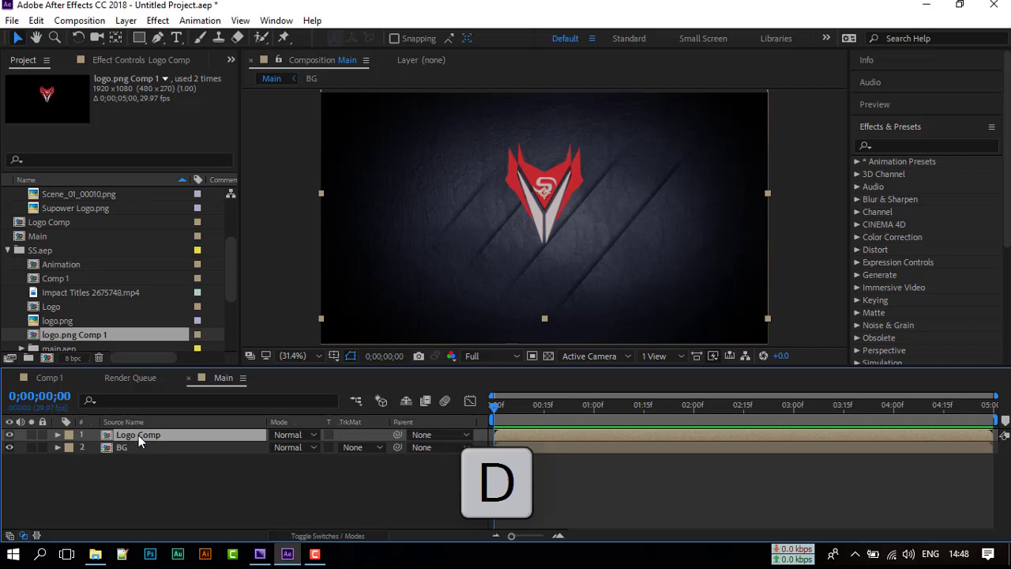
key("ctrl+d")
Pre-compose both Logo Comp layers together as Logo Animation.
left_click(140, 446, "ctrl")
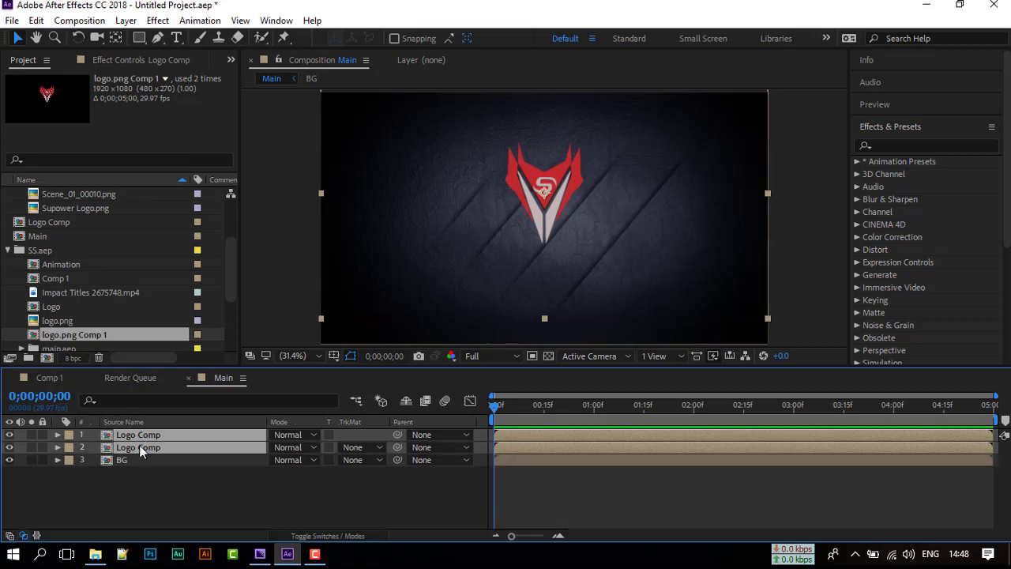
right_click(139, 448)
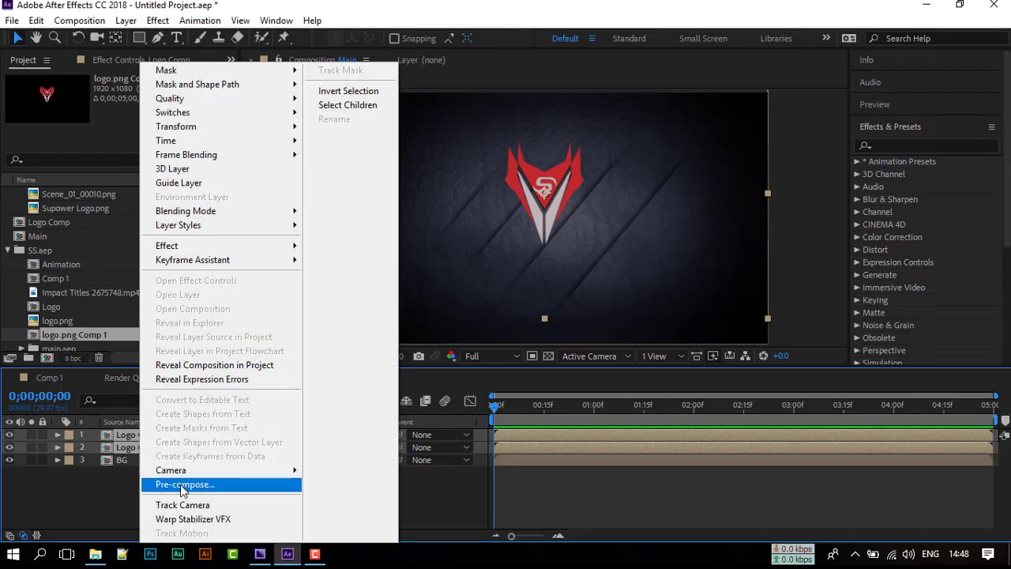
left_click(183, 484)
type("Logo ")
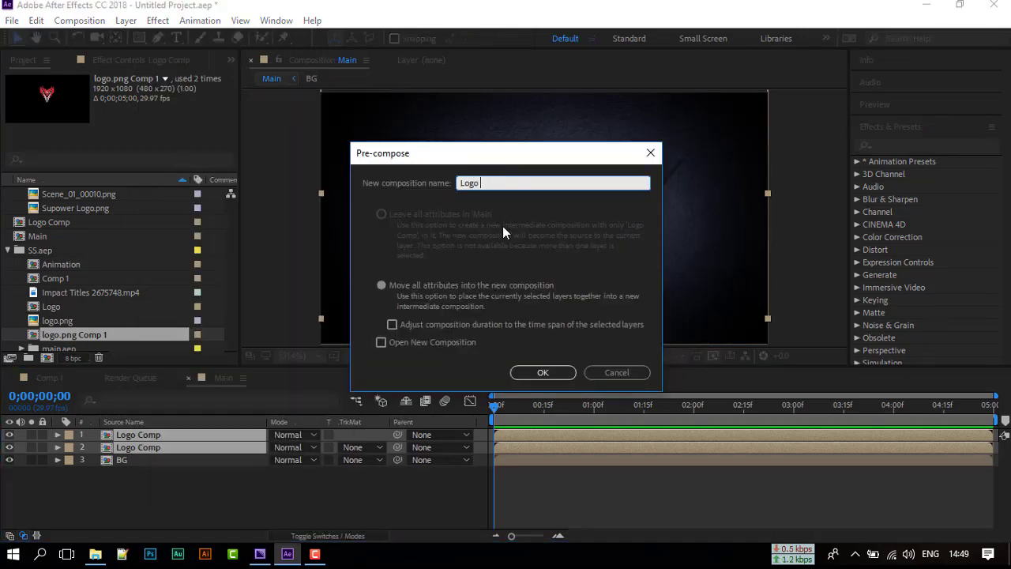
type("Animation")
left_click(542, 372)
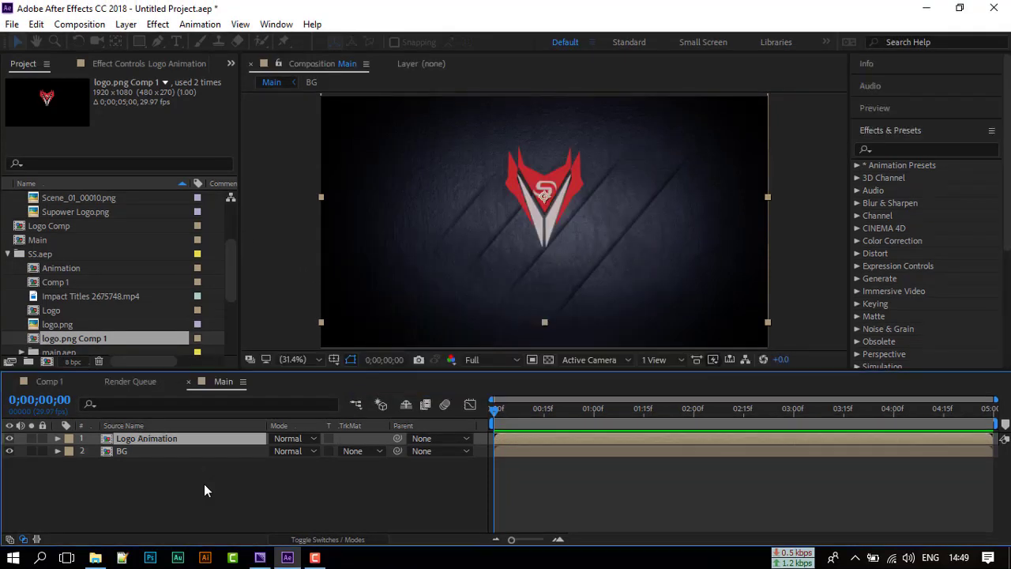
Open the Logo Animation composition and set a Scale keyframe on both Logo Comp layers at 0;00;00;02.
double_click(158, 439)
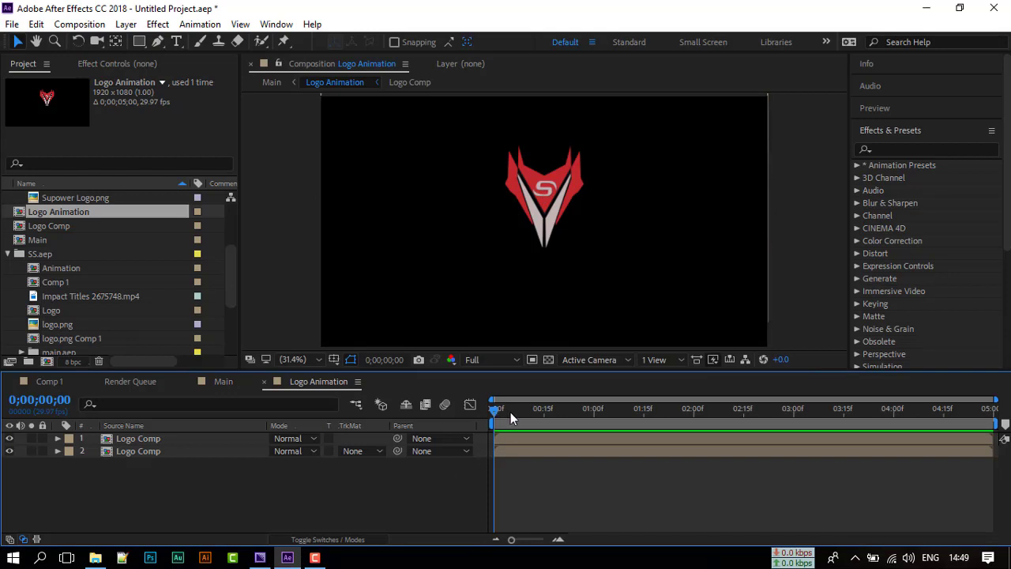
left_click_drag(510, 411, 473, 421)
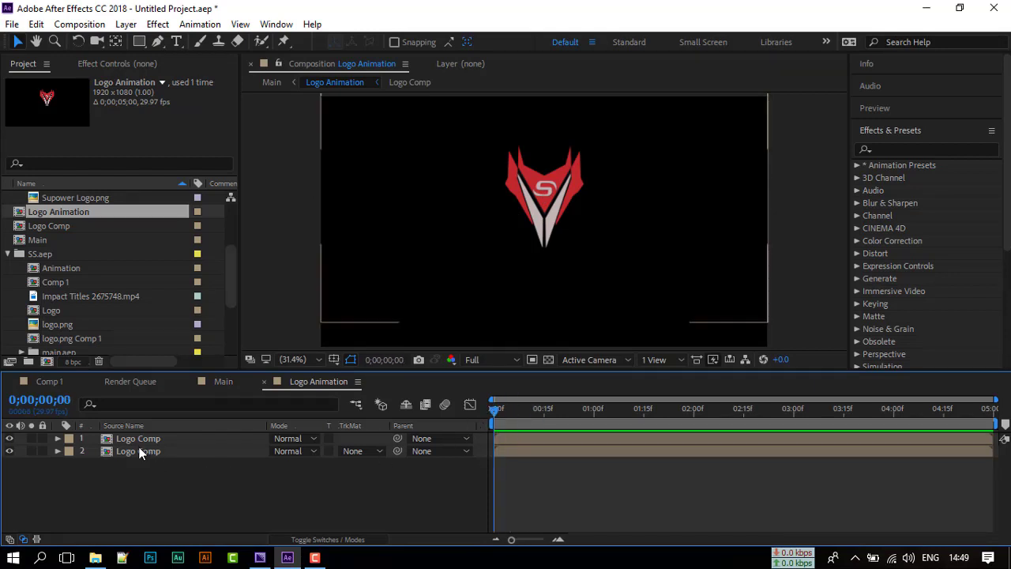
key("ctrl+a")
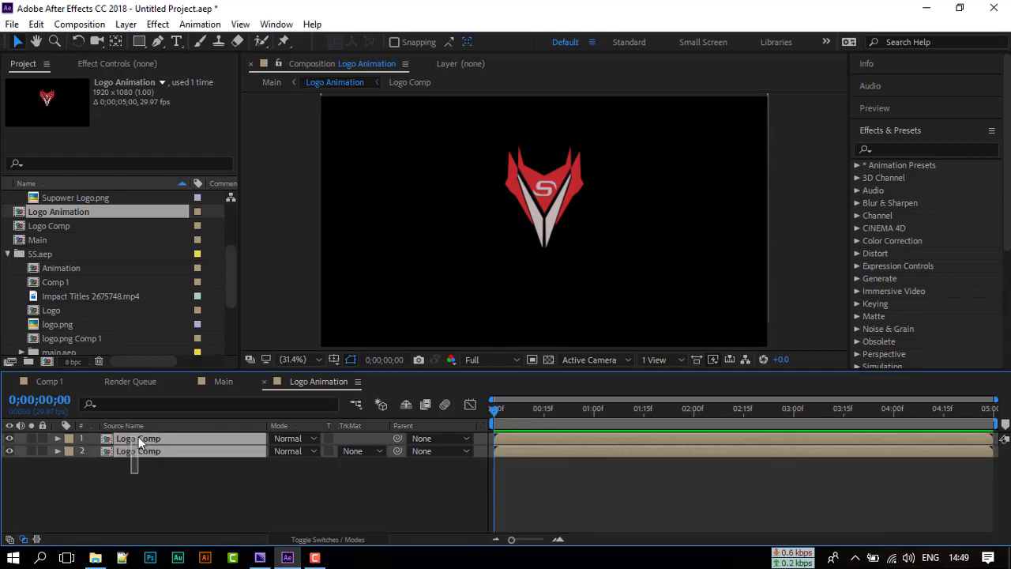
key("s")
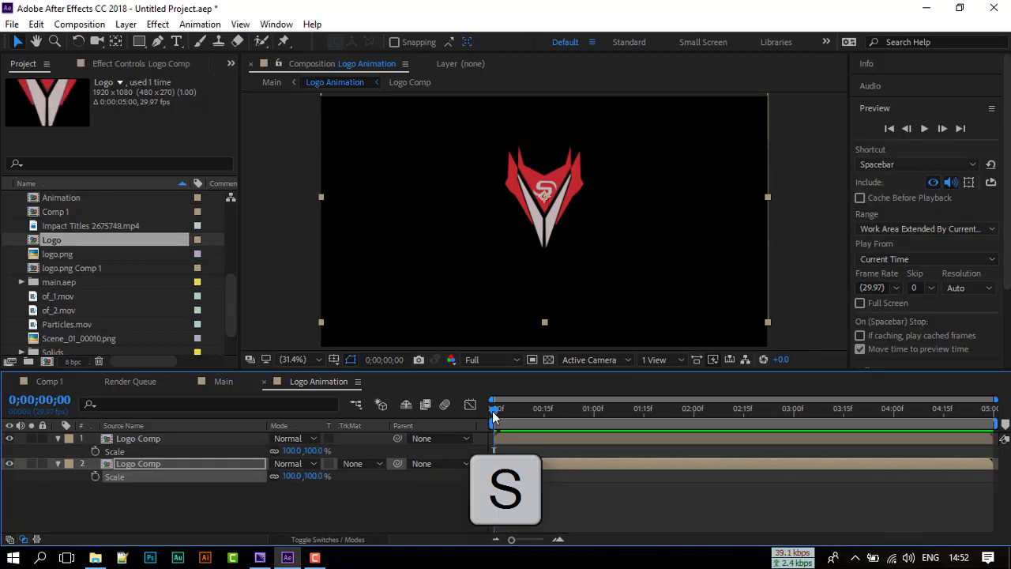
left_click_drag(493, 410, 500, 410)
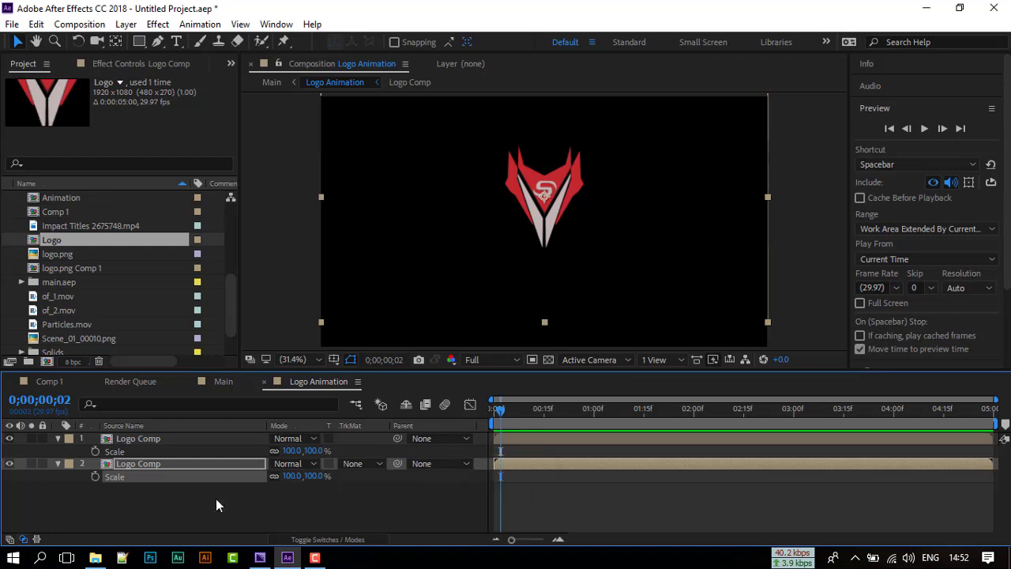
left_click(147, 440, "ctrl")
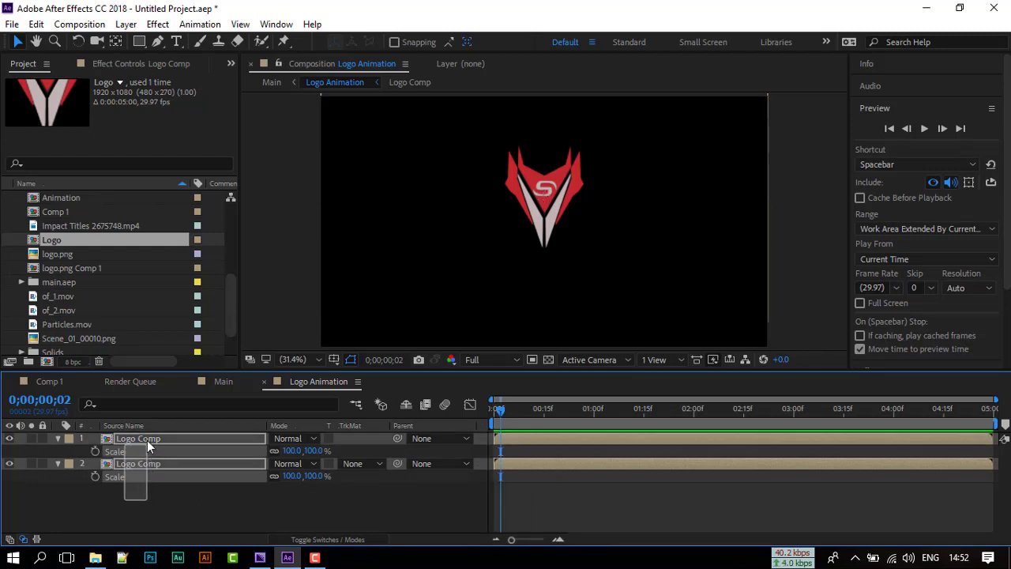
left_click(96, 452)
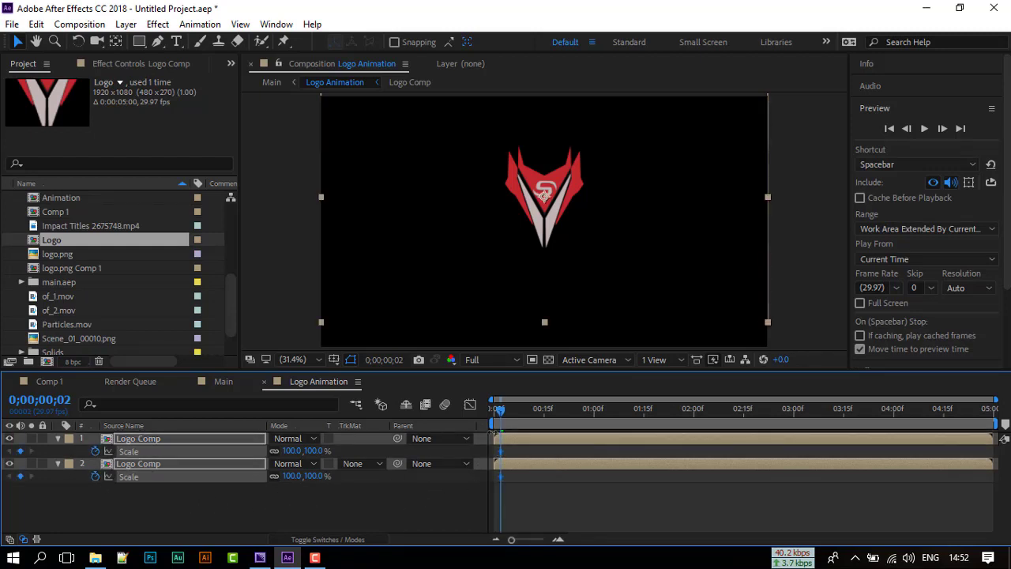
Set the Scale of both Logo Comp layers to 657% at 0;00;00;00.
left_click_drag(499, 409, 482, 412)
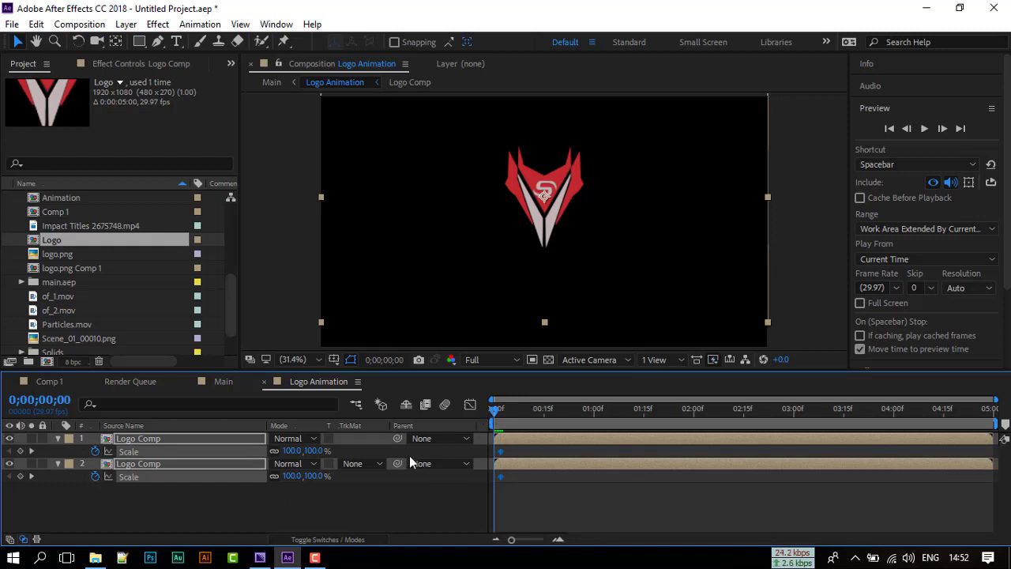
left_click(293, 451)
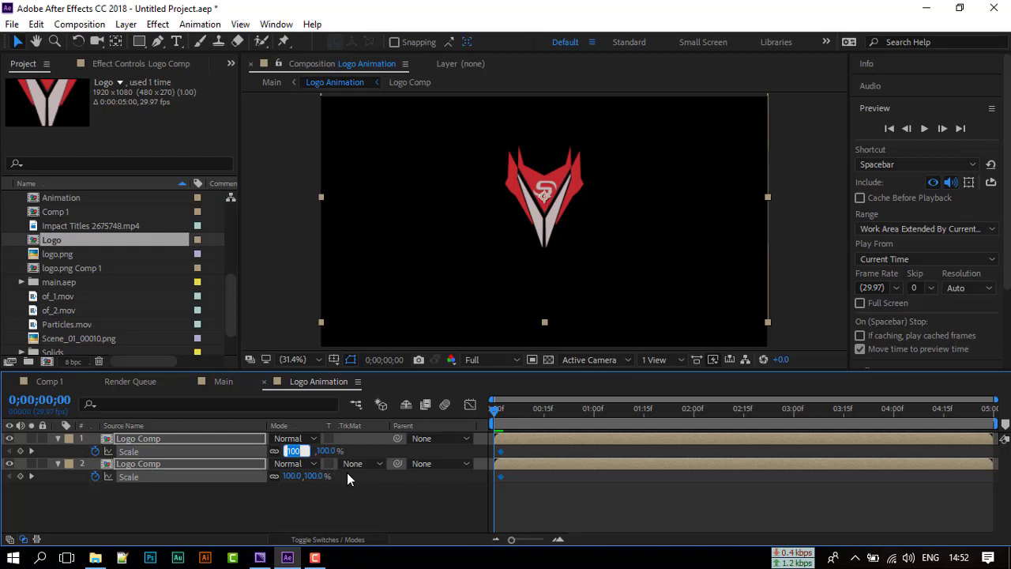
type("657")
key("Return")
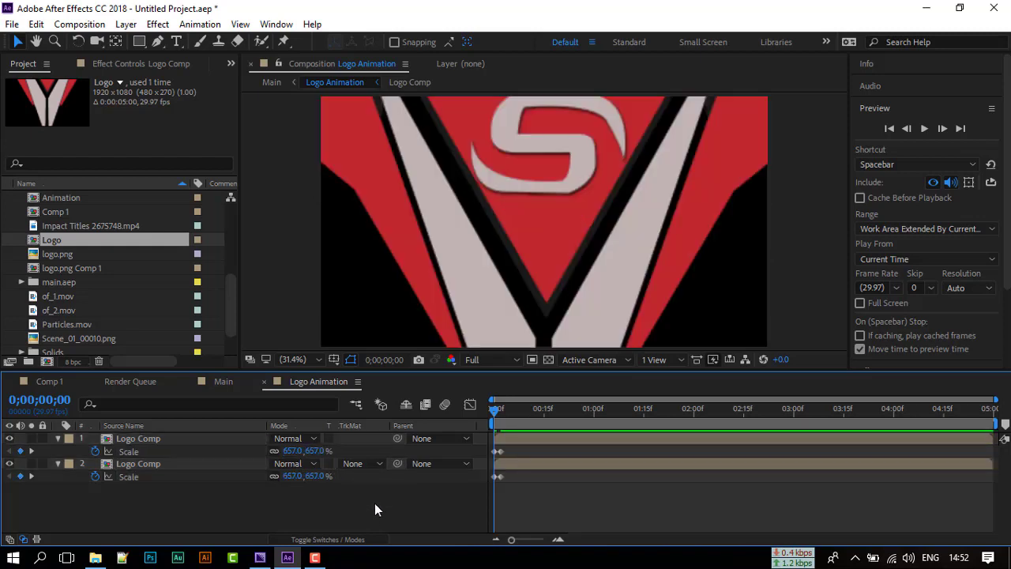
Apply Easy Ease to all Scale keyframes of both Logo Comp layers.
left_click_drag(492, 413, 467, 418)
left_click_drag(519, 450, 479, 486)
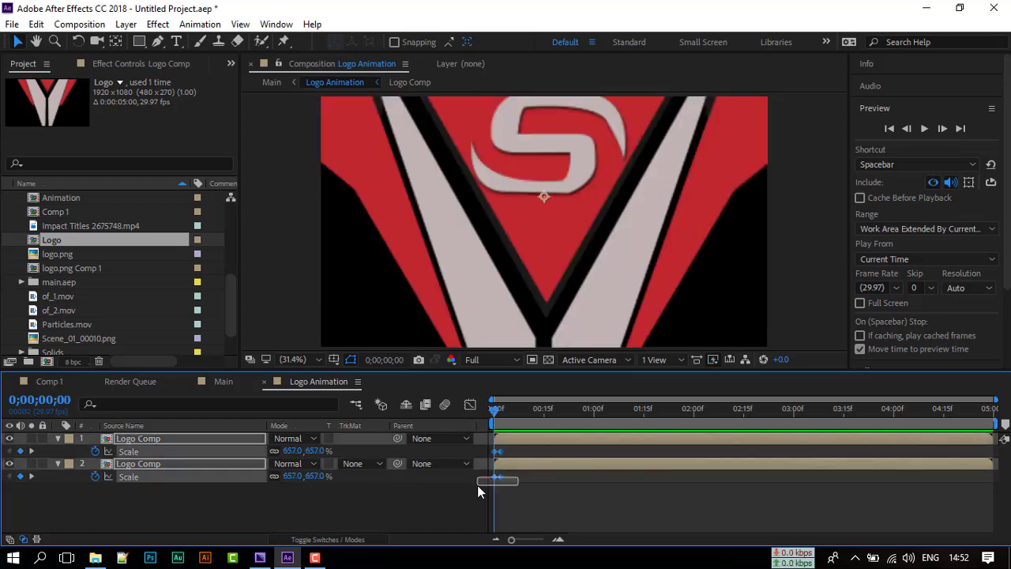
right_click(500, 478)
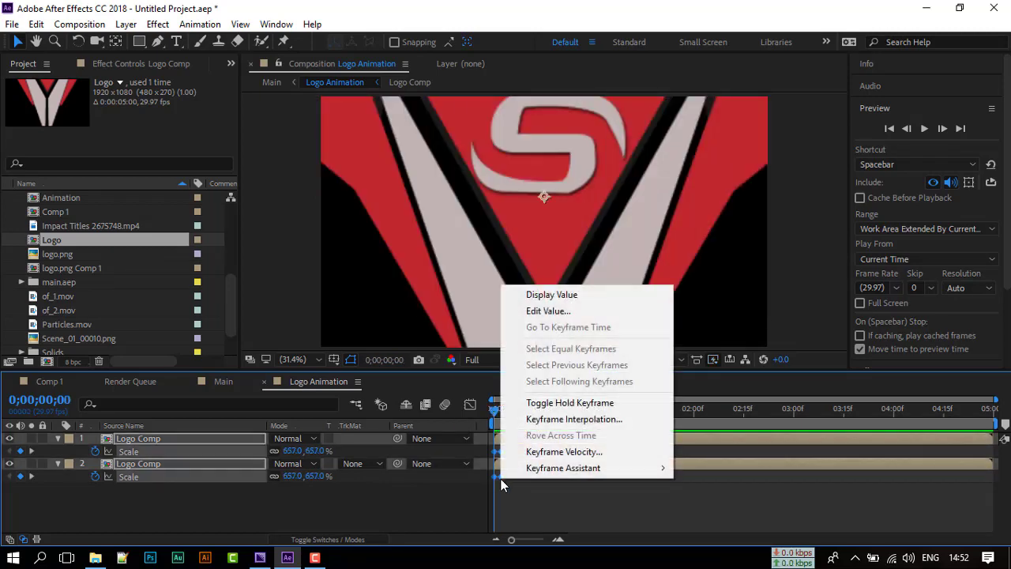
mouse_move(551, 472)
left_click(697, 385)
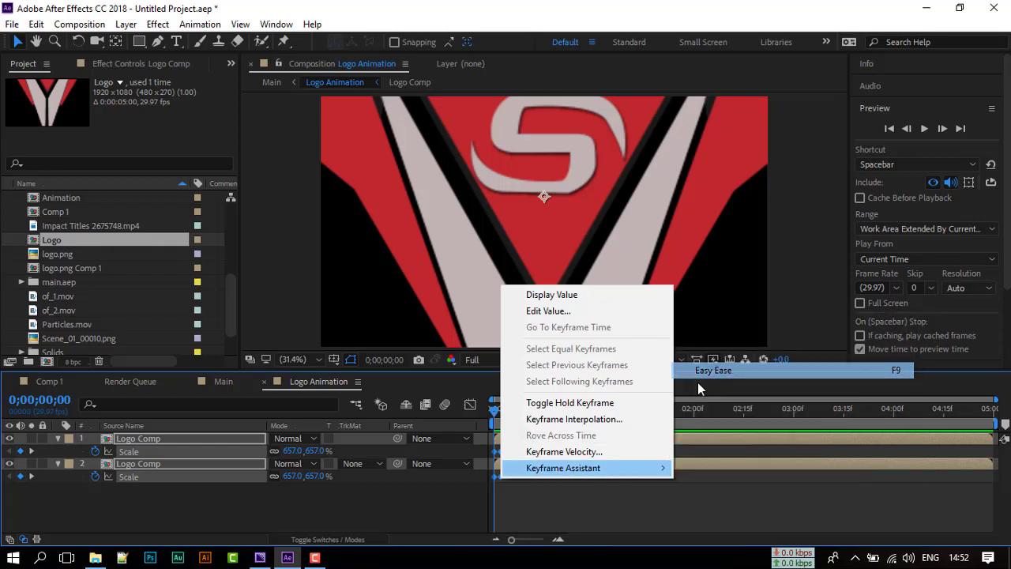
left_click(442, 498)
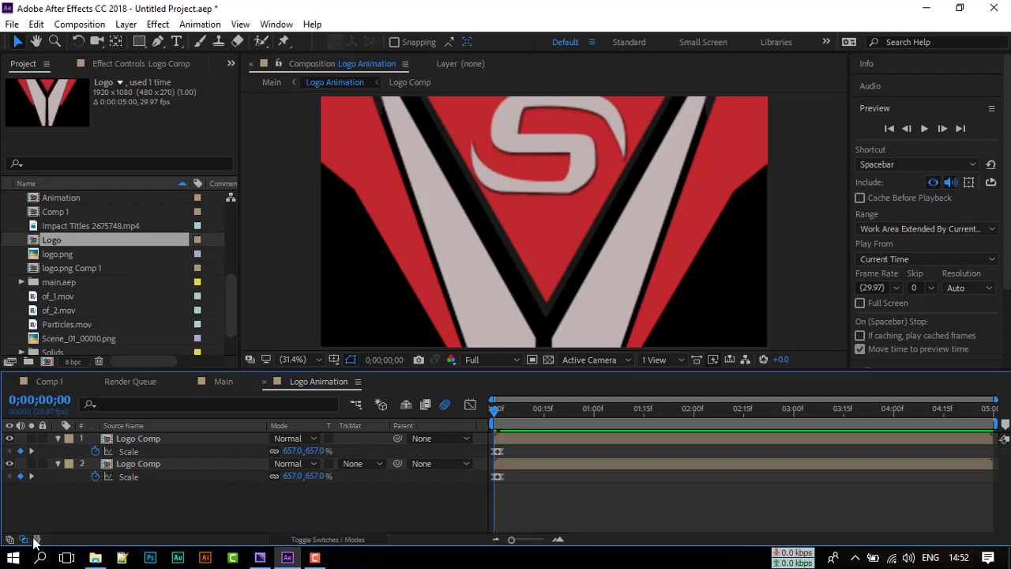
Enable motion blur on both Logo Comp layers, check the scale animation, and collapse the layers' properties.
left_click(9, 539)
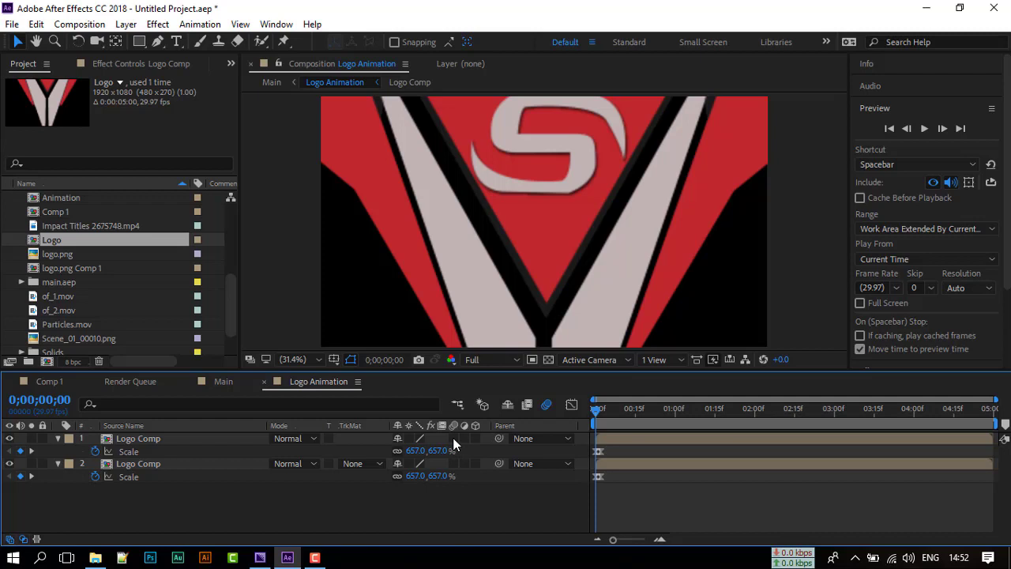
left_click_drag(452, 437, 452, 463)
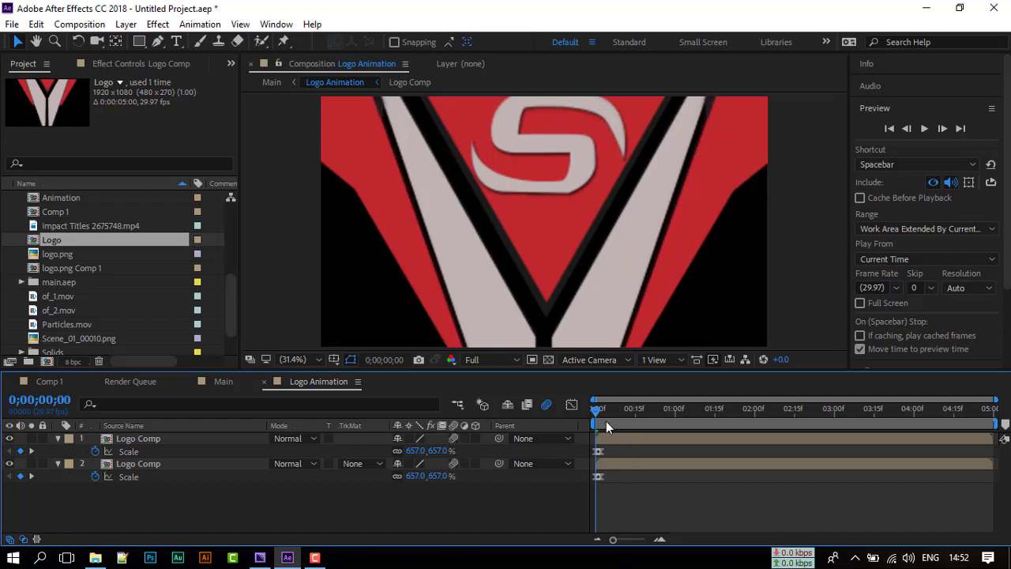
left_click_drag(596, 415, 387, 501)
left_click(57, 463)
left_click(57, 438)
Find the Shatter effect and apply it to the upper Logo Comp layer.
left_click(77, 440)
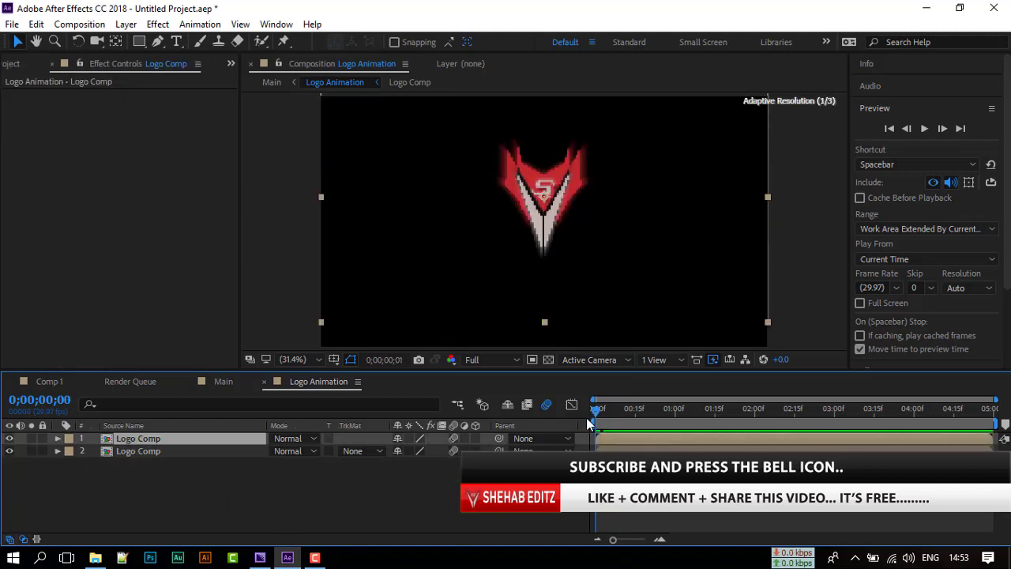
left_click(599, 420)
left_click_drag(599, 425, 603, 419)
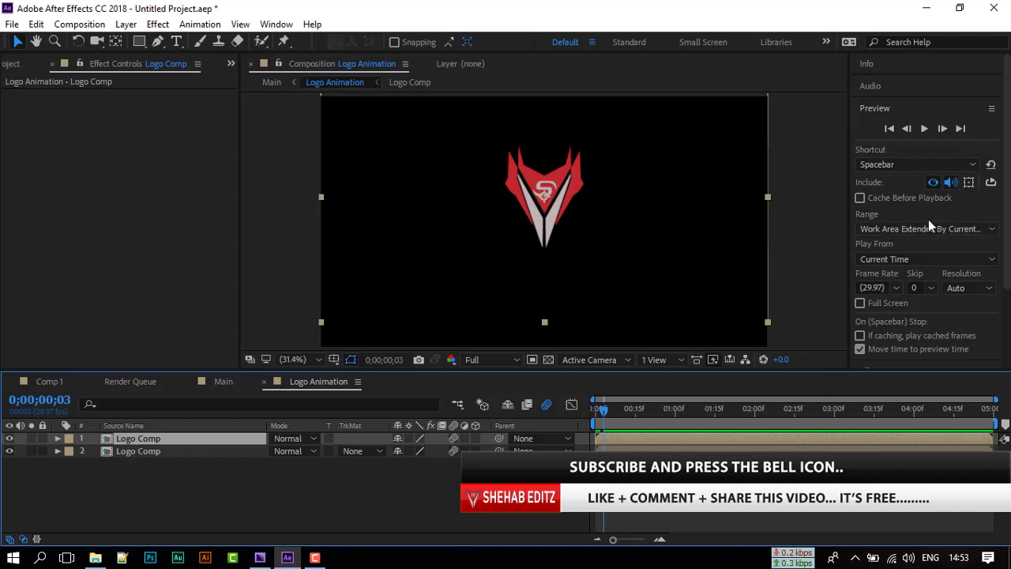
left_click(905, 110)
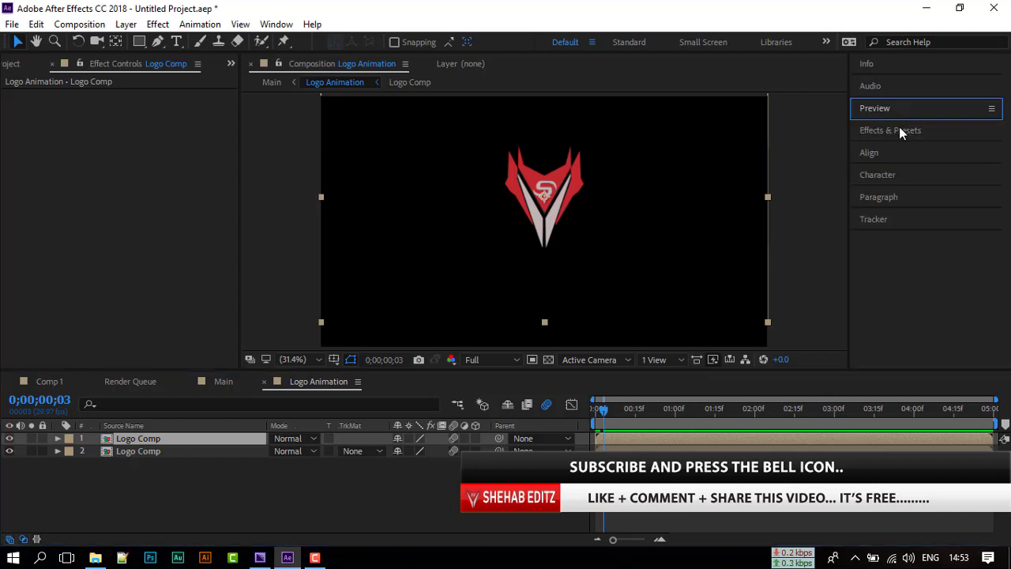
left_click(898, 131)
left_click(896, 149)
type("shatt")
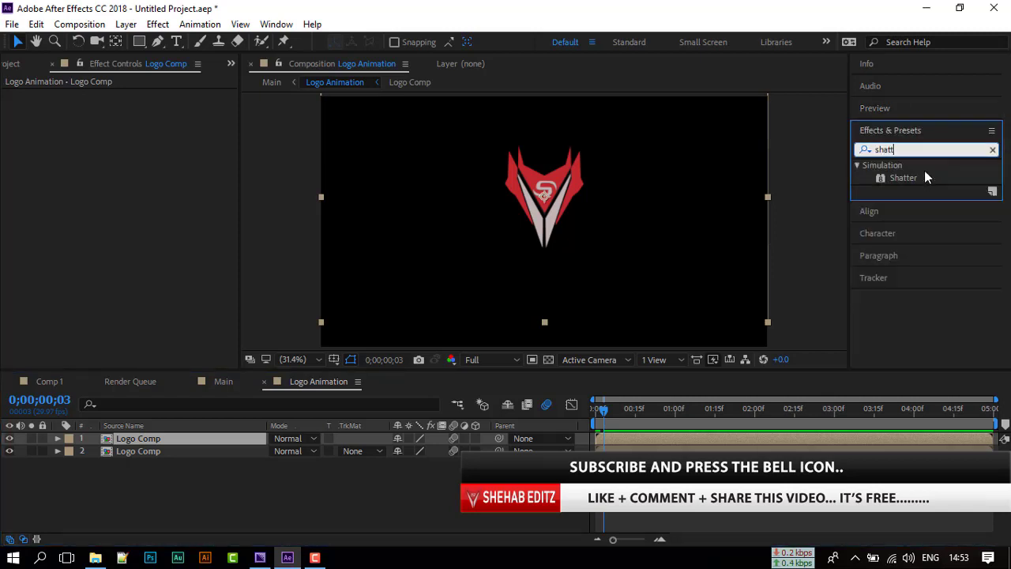
left_click_drag(903, 177, 158, 437)
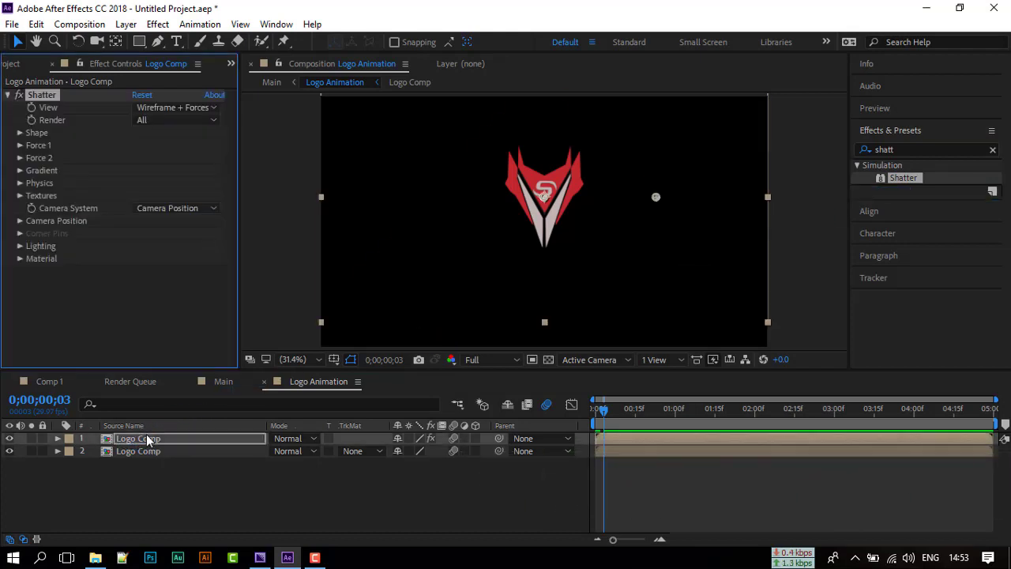
Set the Shatter effect's View to Rendered and preview the shattering logo.
left_click(162, 109)
left_click(176, 124)
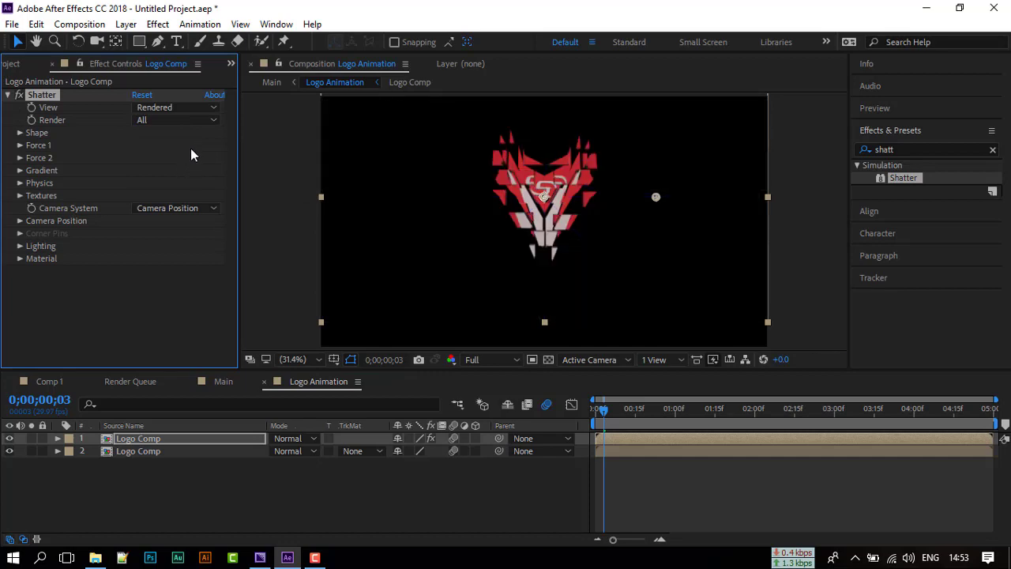
left_click_drag(605, 410, 648, 419)
left_click(875, 107)
left_click(924, 128)
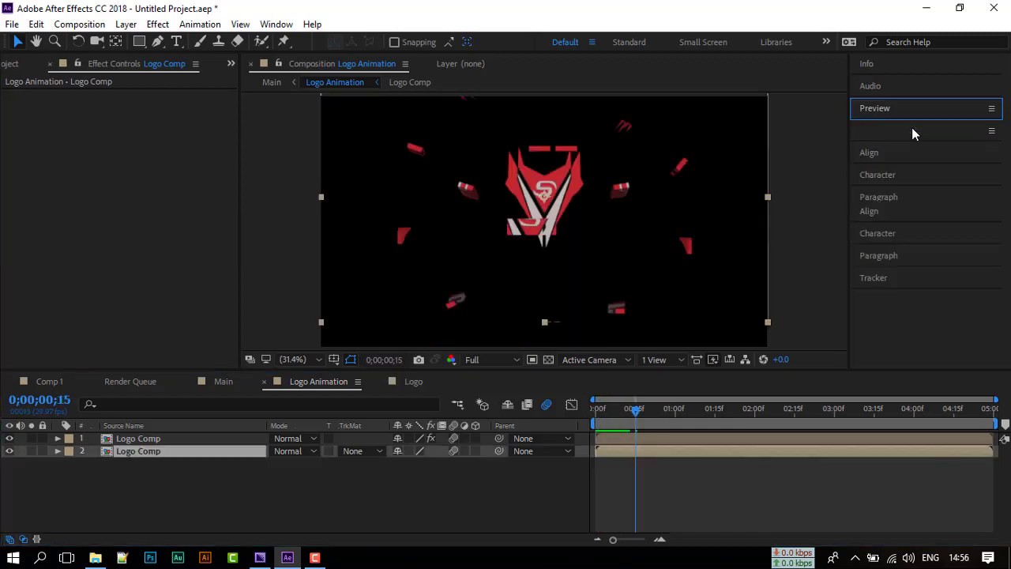
Find the Drop Shadow effect and apply it to the lower Logo Comp layer.
left_click(911, 129)
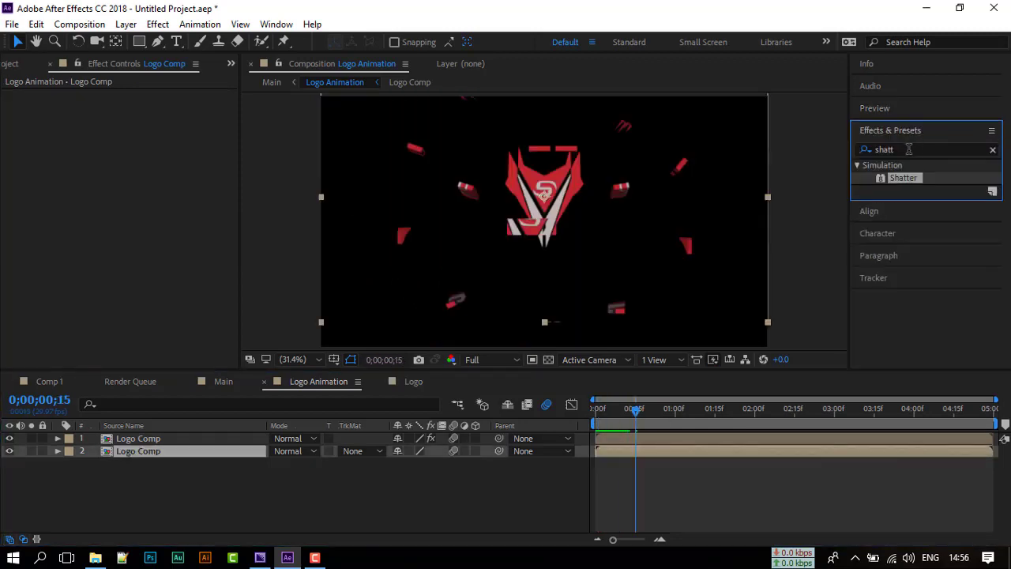
left_click(913, 151)
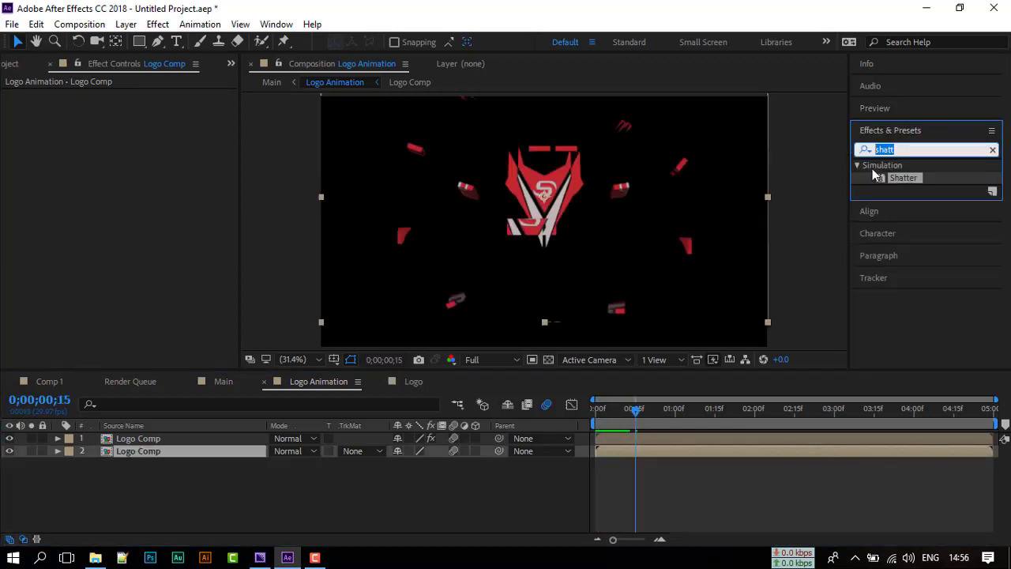
type("drop shado")
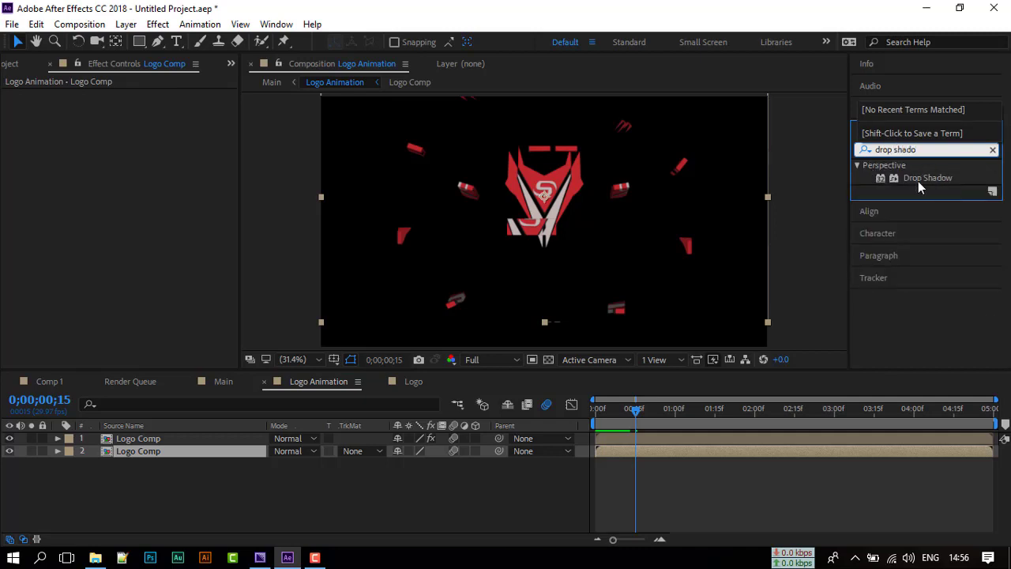
left_click_drag(917, 181, 147, 452)
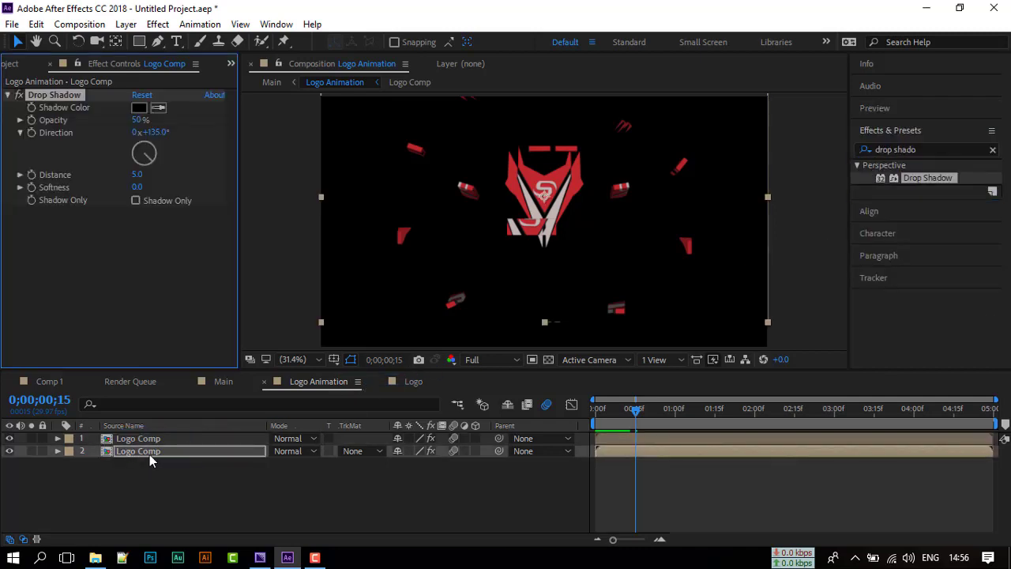
Apply Bevel Edges to the lower Logo Comp layer with edge thickness 0.00, light angle 18° and light intensity 0.39.
type("beve")
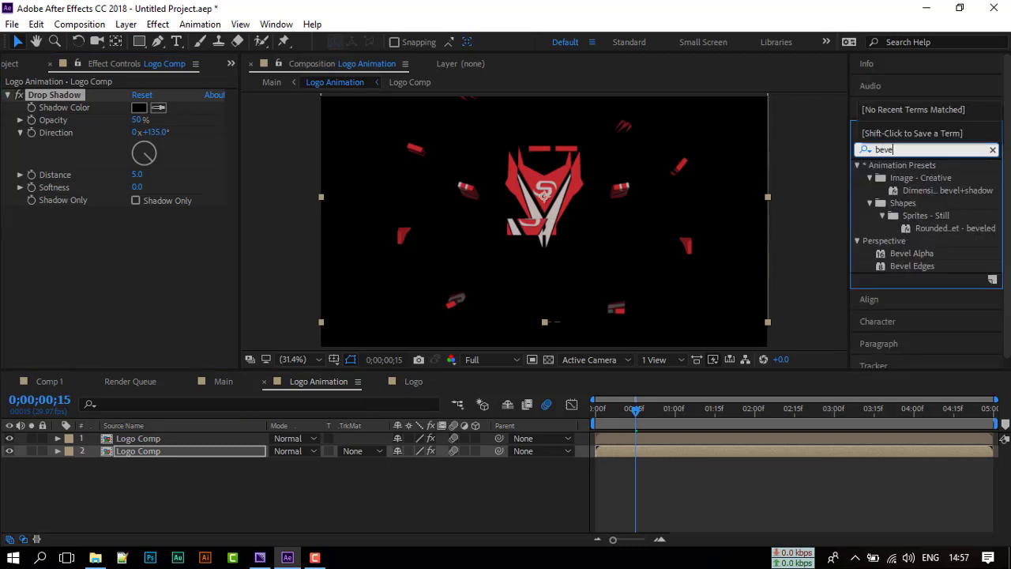
left_click_drag(911, 267, 162, 452)
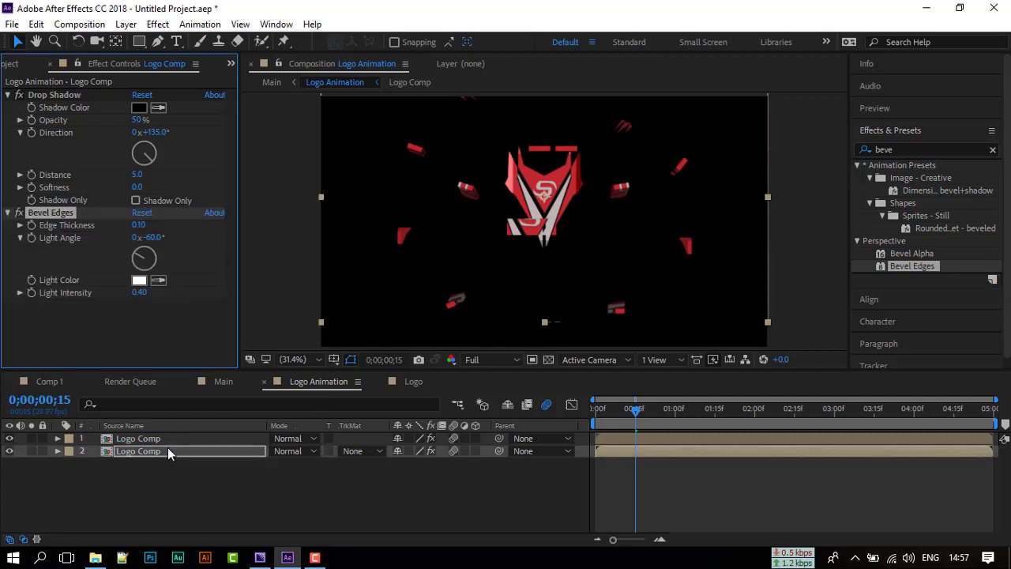
left_click_drag(152, 237, 222, 240)
left_click_drag(155, 225, 134, 227)
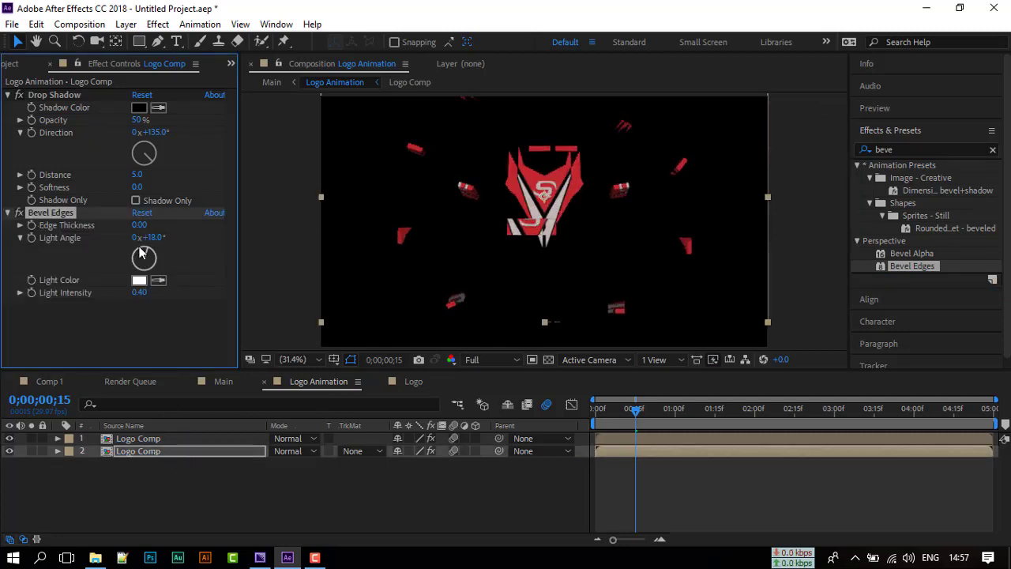
left_click_drag(139, 292, 155, 298)
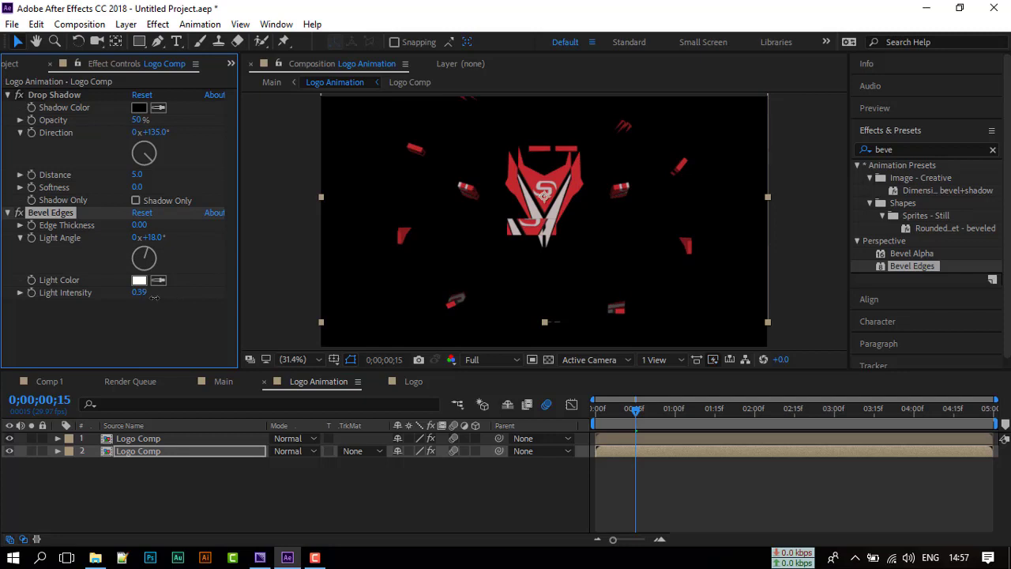
Apply Bevel Alpha to the lower Logo Comp layer and slightly adjust its edge thickness.
left_click(914, 257)
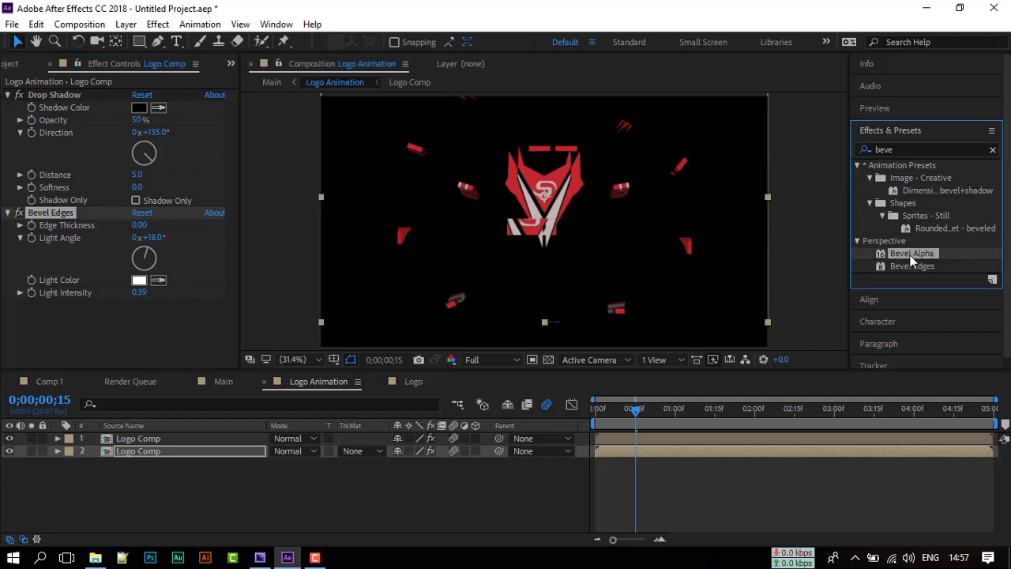
left_click_drag(911, 261, 176, 449)
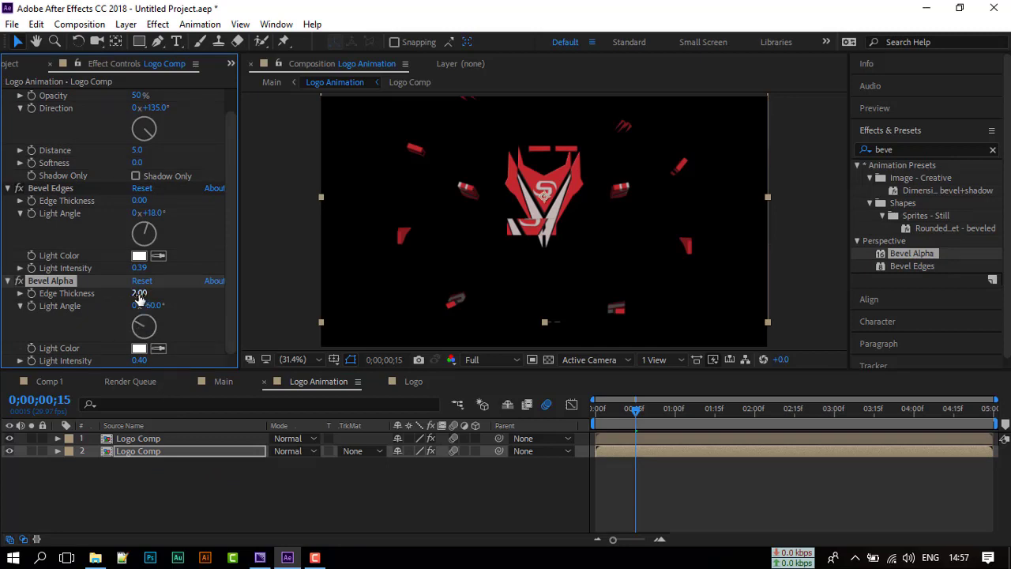
mouse_move(139, 292)
left_mouse_down()
mouse_move(171, 292)
mouse_move(136, 293)
left_mouse_up()
Open the Main composition and add Particles.mov between the Logo Animation and BG layers, starting at 0;00;00;00.
left_click(224, 380)
left_click_drag(560, 411, 465, 425)
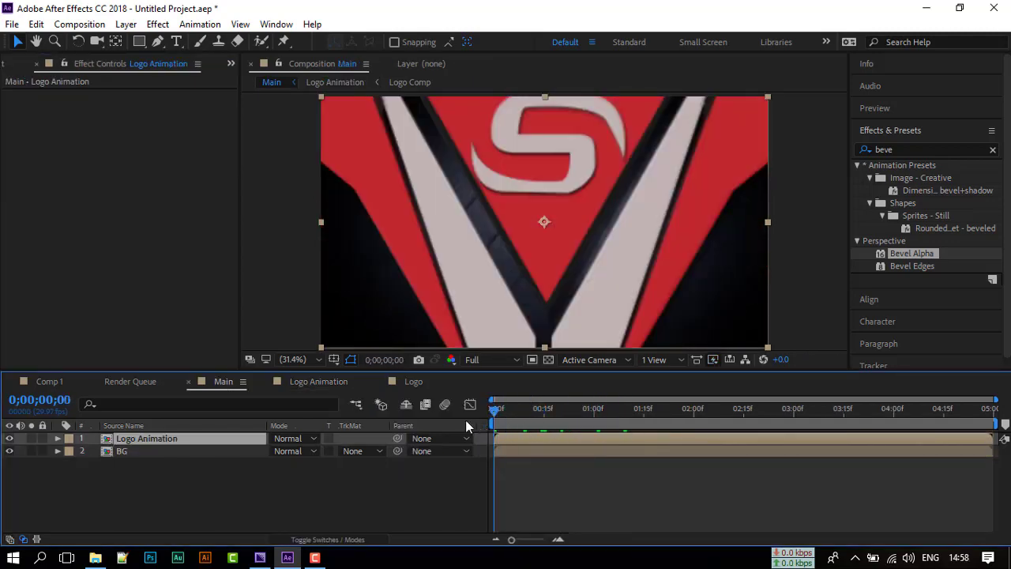
left_click(12, 68)
left_click_drag(67, 269, 131, 452)
left_click(316, 558)
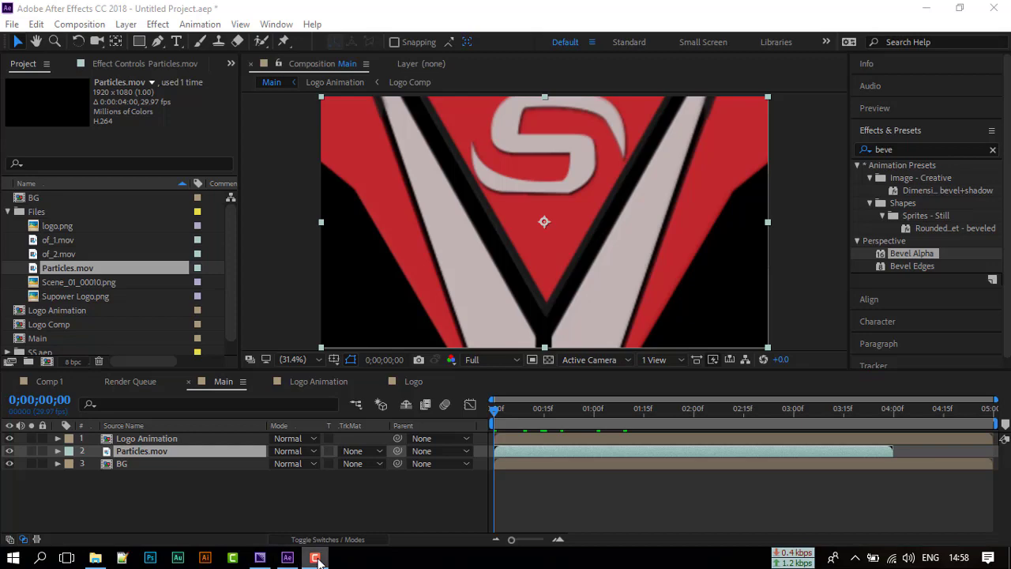
Check the particles around 0;00;00;12 and set the Main composition's preview resolution to Third.
left_click(536, 421)
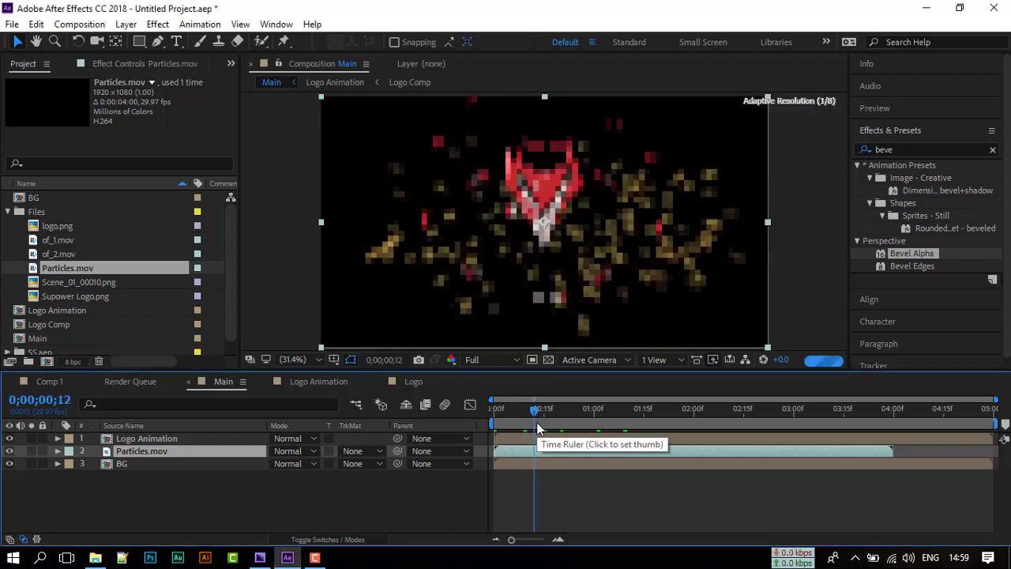
key("Page_Up")
left_click(479, 359)
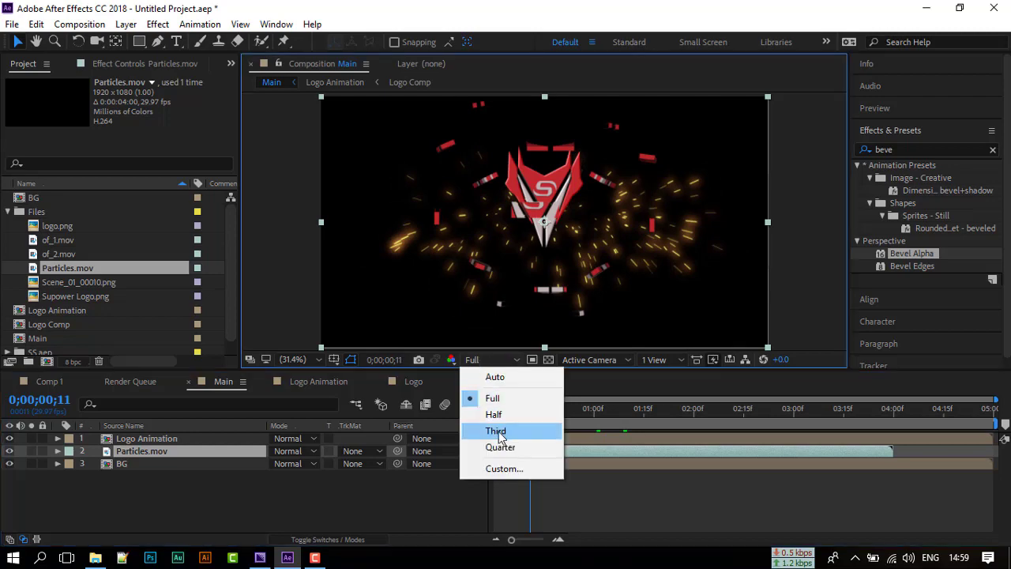
left_click(491, 429)
Shift the Particles.mov layer slightly earlier in time, using 0;00;00;03 as reference, and return to the composition's start.
left_click_drag(538, 414, 503, 414)
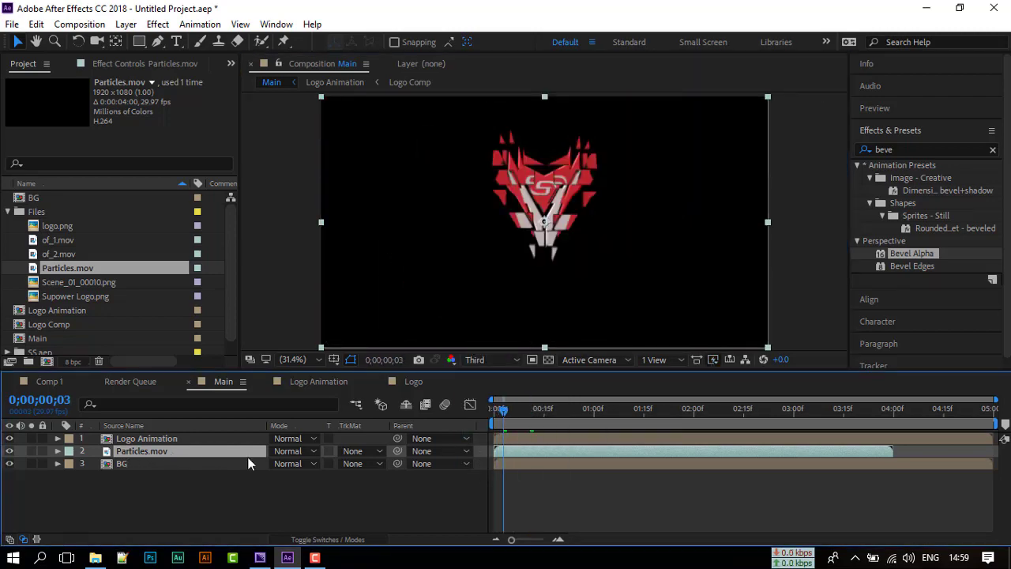
left_click_drag(517, 453, 497, 453)
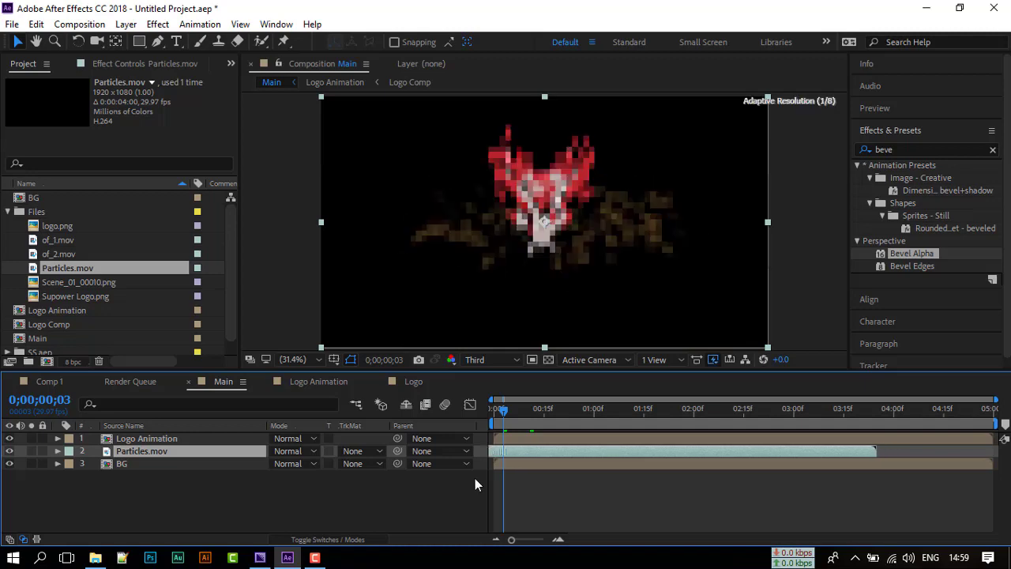
left_click_drag(500, 412, 503, 414)
left_click_drag(510, 453, 537, 450)
left_click_drag(506, 412, 485, 428)
left_click(418, 495)
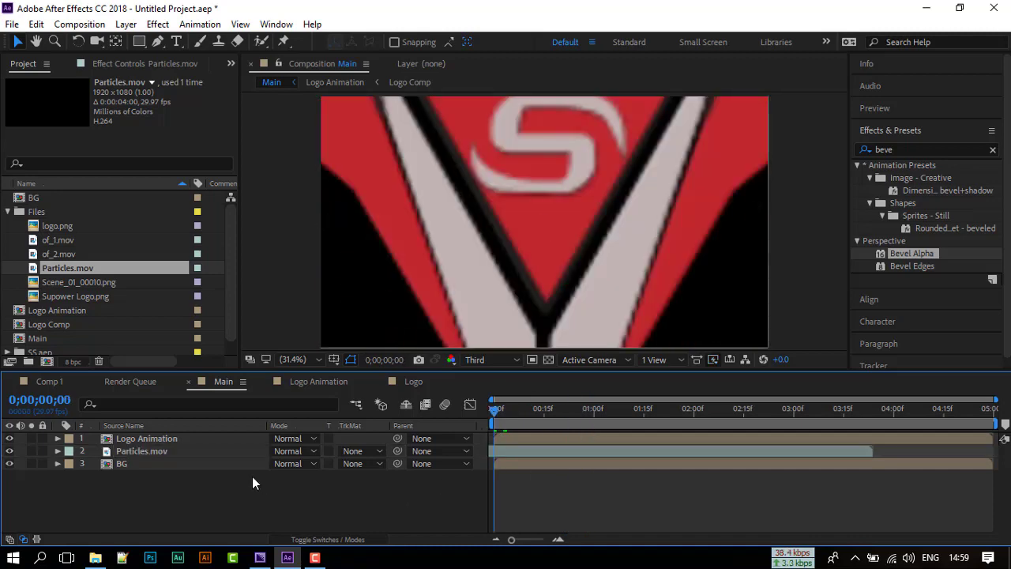
Set the Particles.mov layer's blending mode to Screen.
left_click(164, 450)
left_click(301, 453)
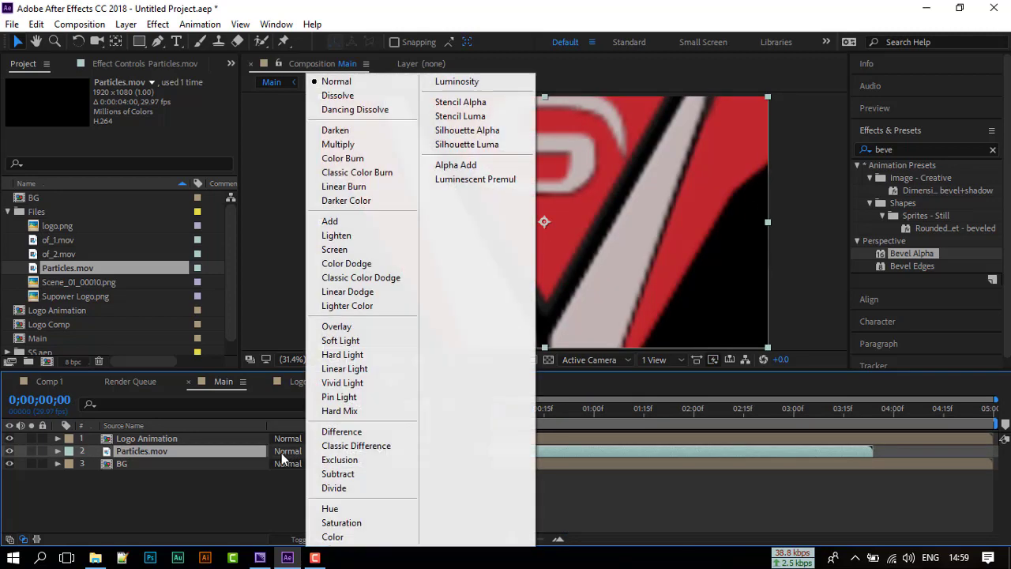
left_click(376, 252)
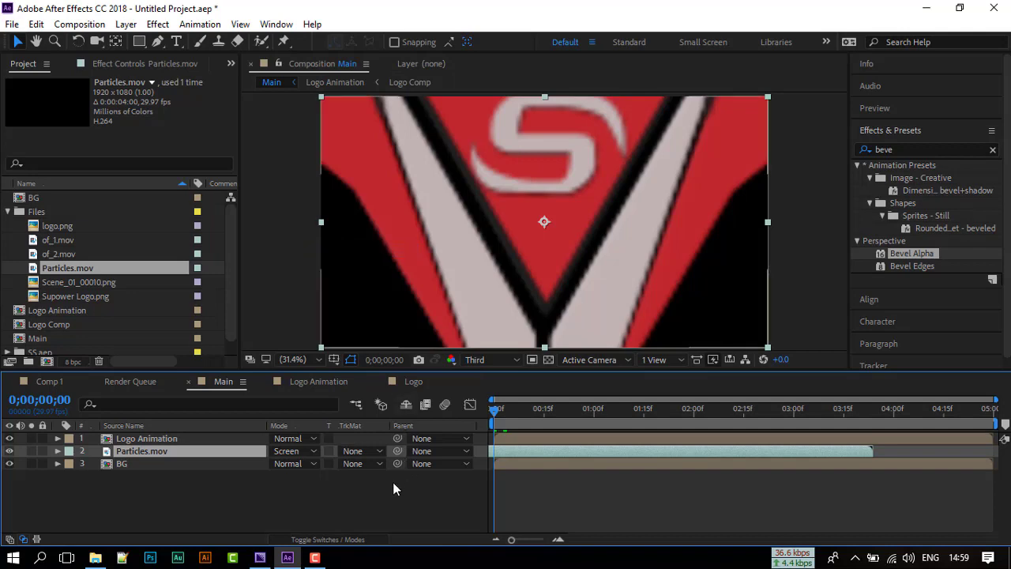
Review the blended particles and shattering logo in the Main composition from the start to about 0;00;00;15.
left_click(501, 412)
left_click_drag(503, 412, 536, 432)
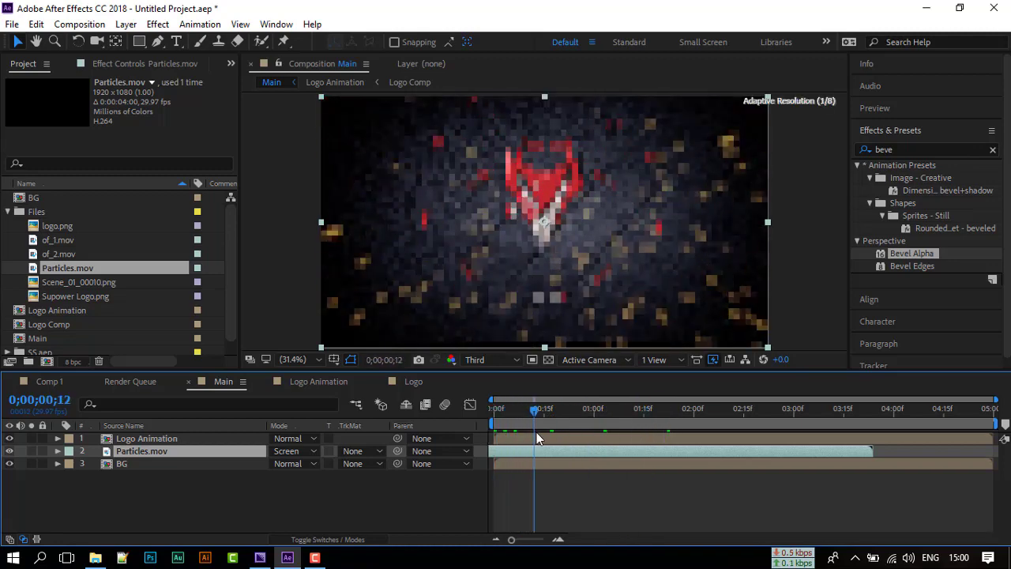
left_click(537, 435)
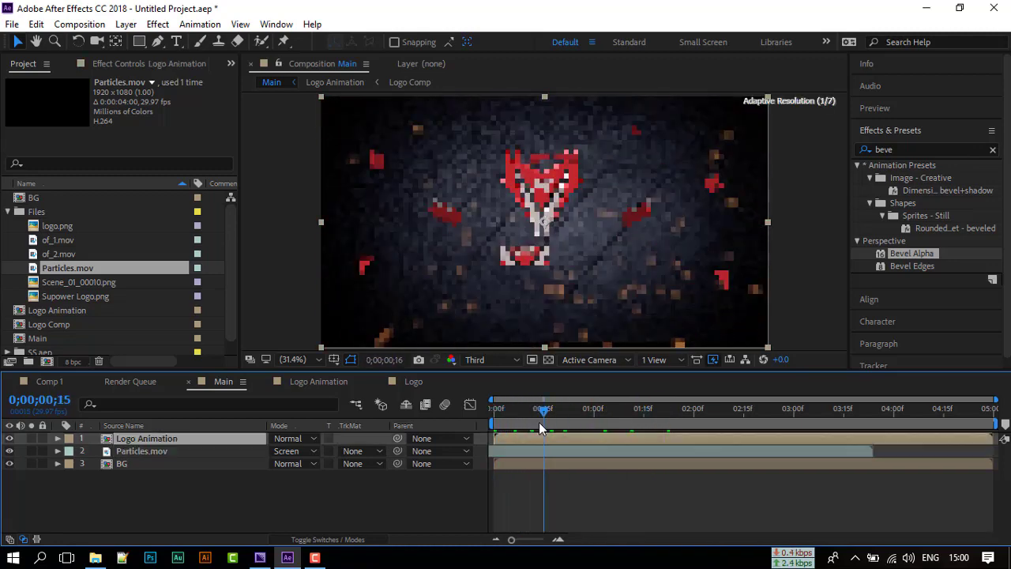
In the Logo Animation composition, set the Shatter effect's shape Repetitions to 18.40 on the upper Logo Comp layer.
left_click(334, 386)
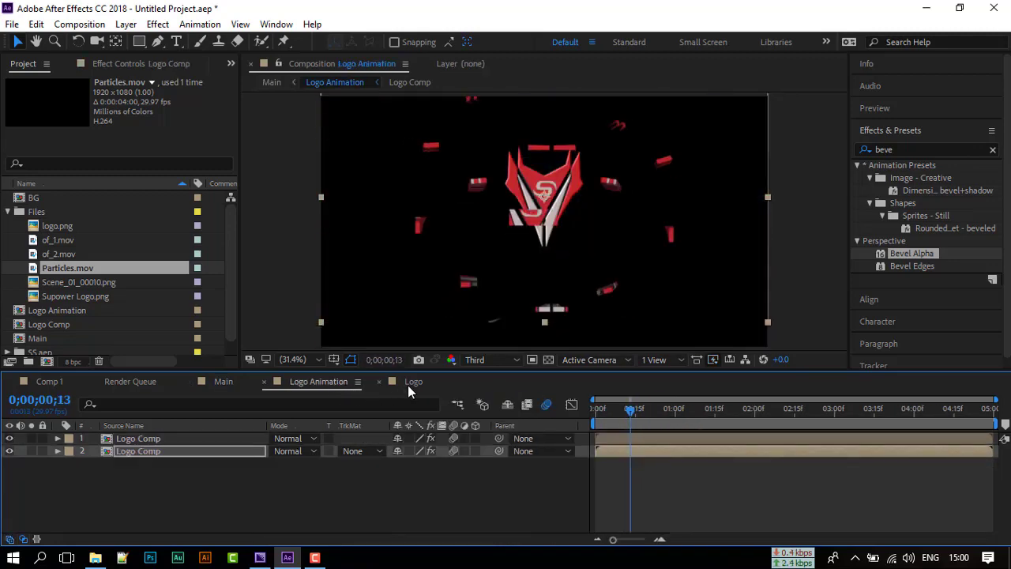
left_click(157, 438)
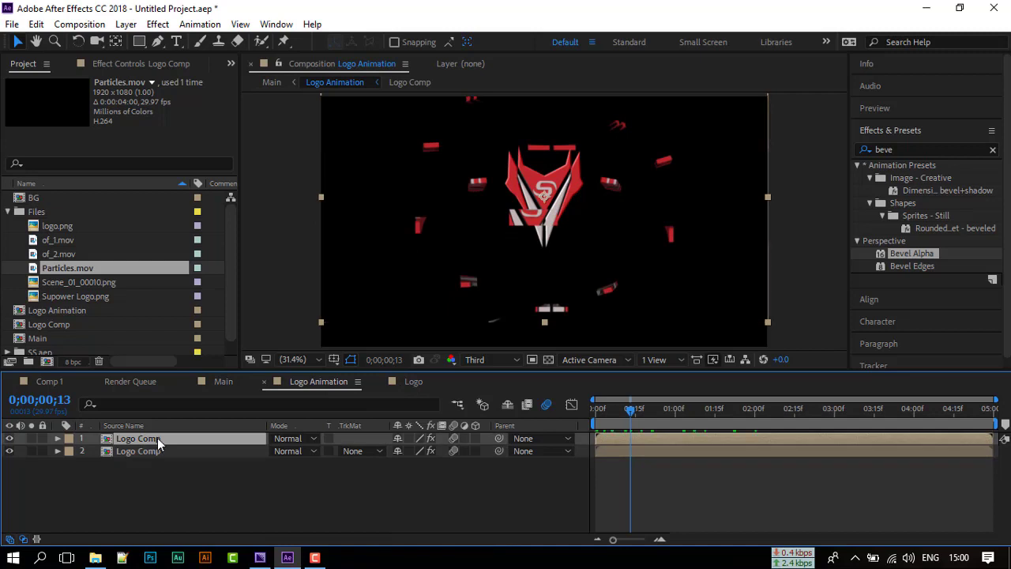
left_click(124, 63)
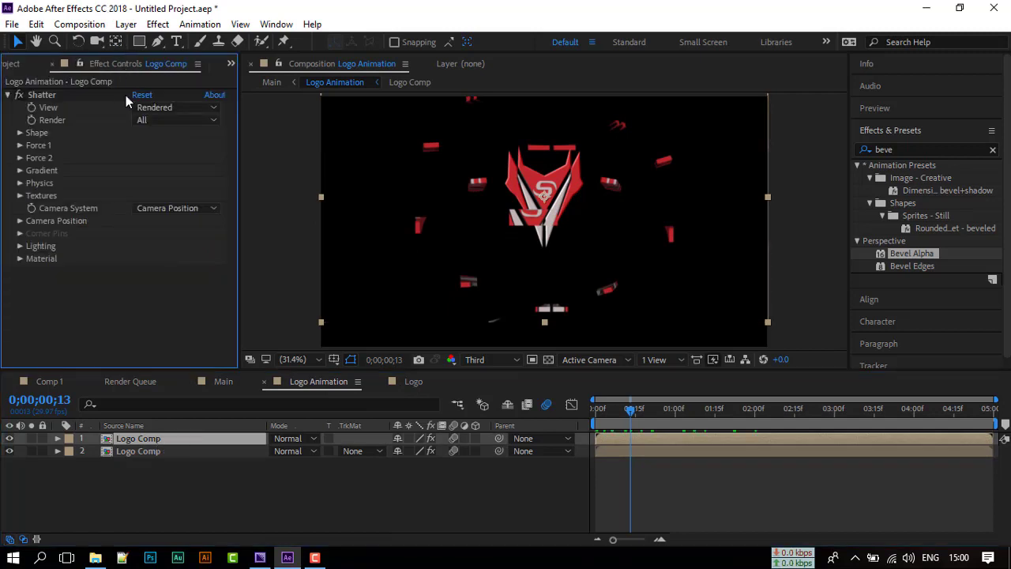
left_click(19, 133)
left_click_drag(140, 184, 178, 189)
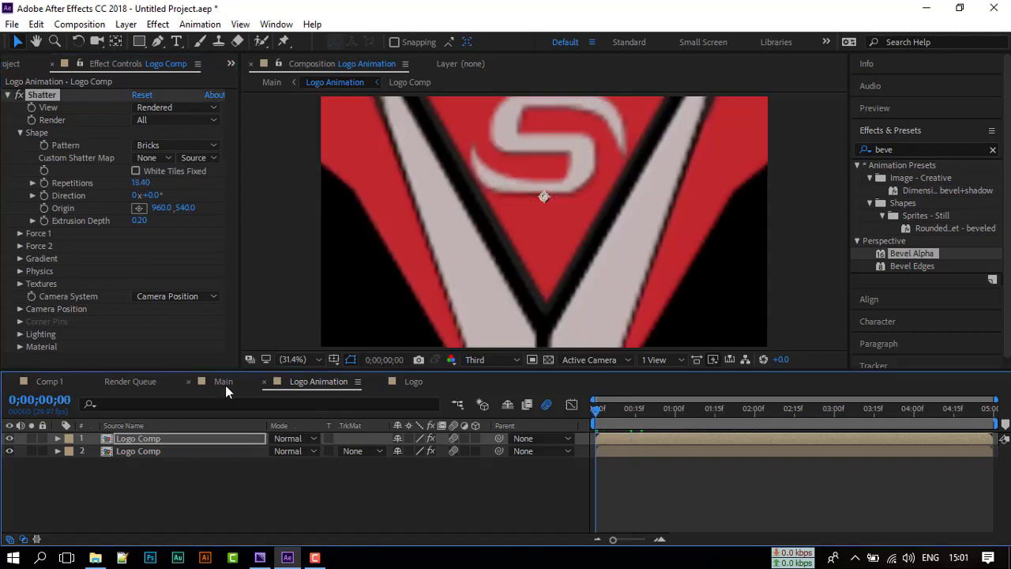
Return to the Main composition, check the shatter around 0;00;00;12, and add of_1.mov as the topmost layer.
left_click(223, 382)
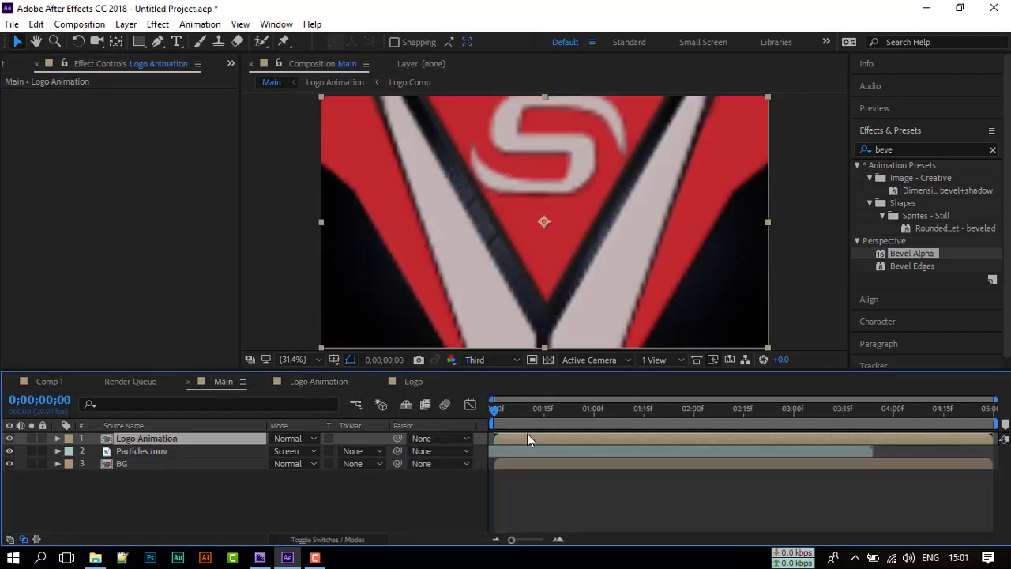
left_click_drag(493, 419, 561, 423)
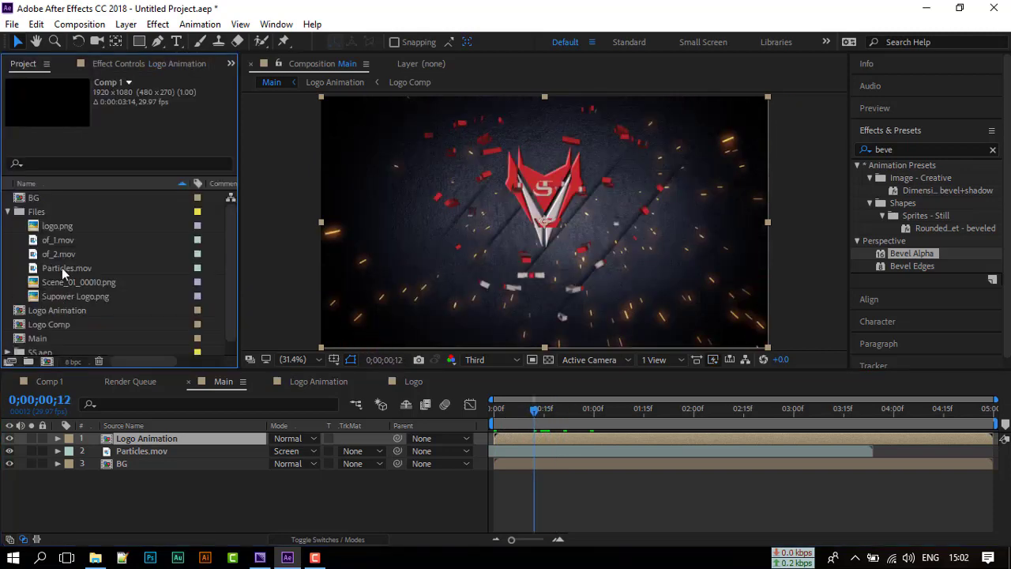
left_click(51, 269)
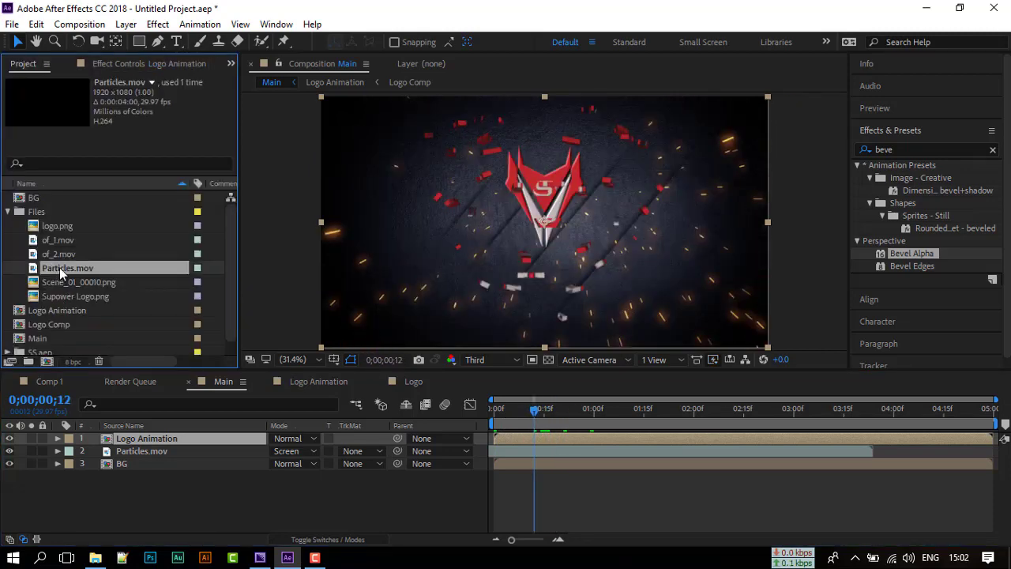
left_click(61, 248)
left_click_drag(61, 244, 117, 442)
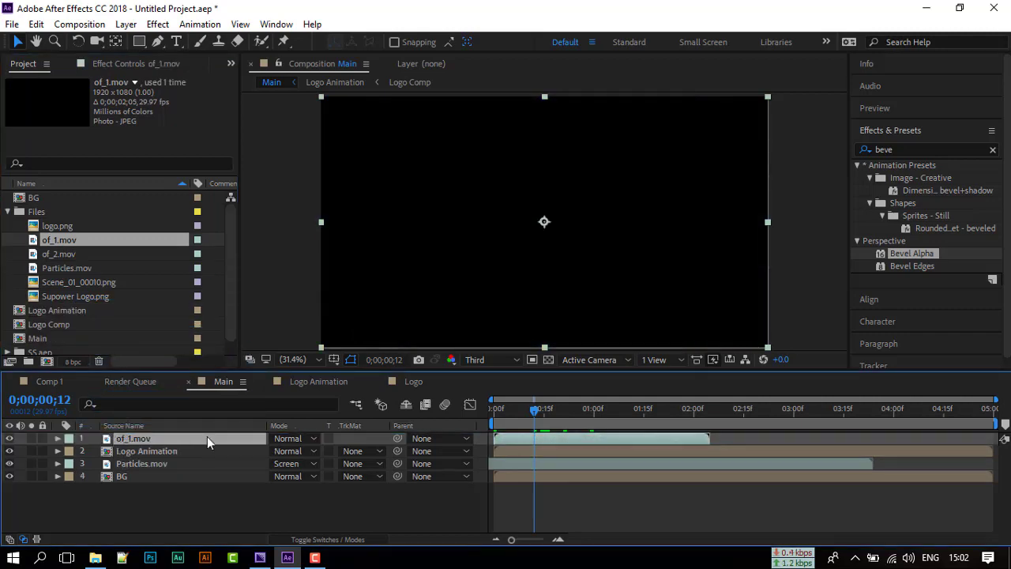
Set the of_1.mov layer's blending mode to Screen and shift it earlier so it ends at about 0;00;01;15.
left_click(288, 440)
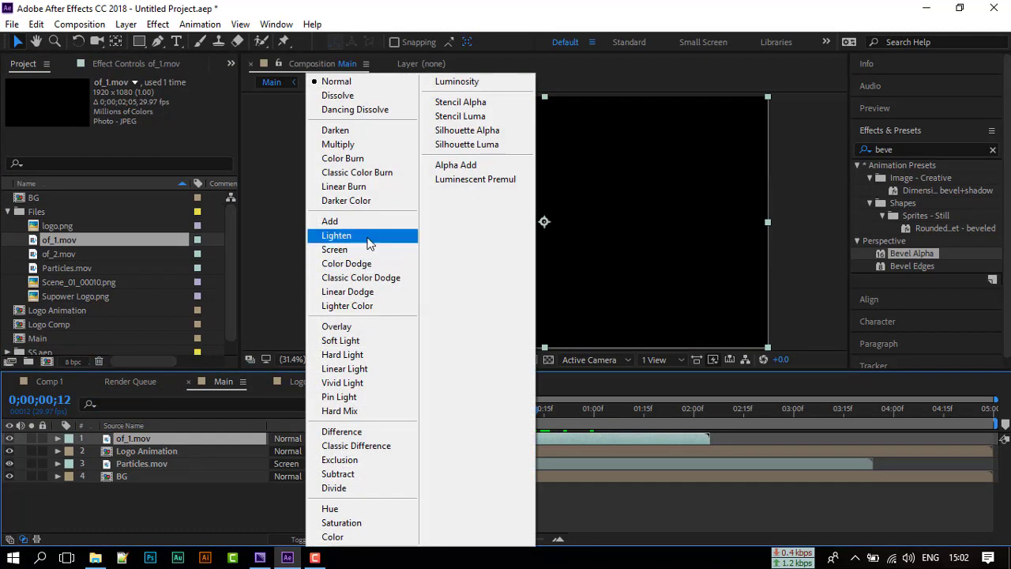
left_click(354, 250)
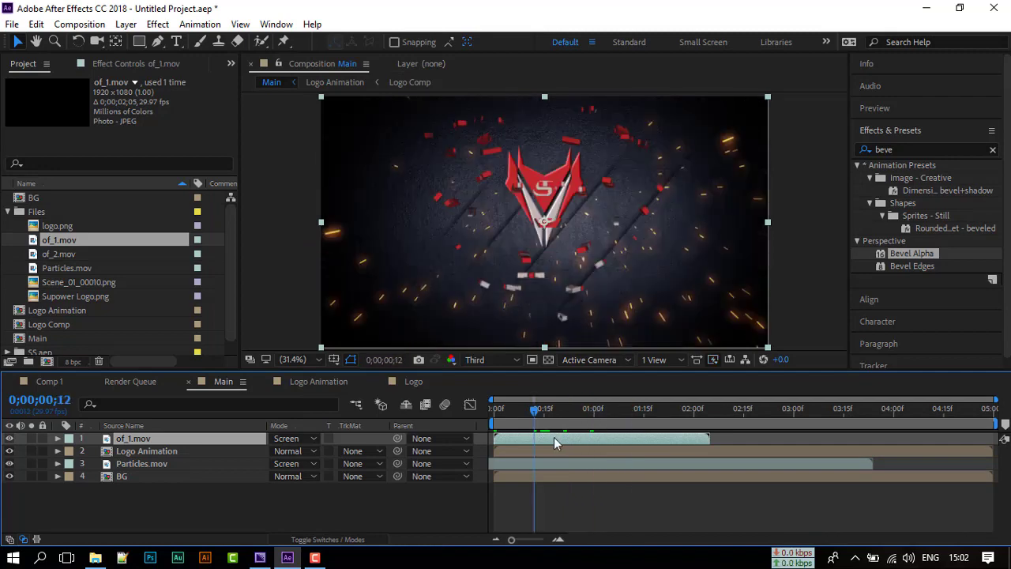
left_click_drag(550, 436, 504, 436)
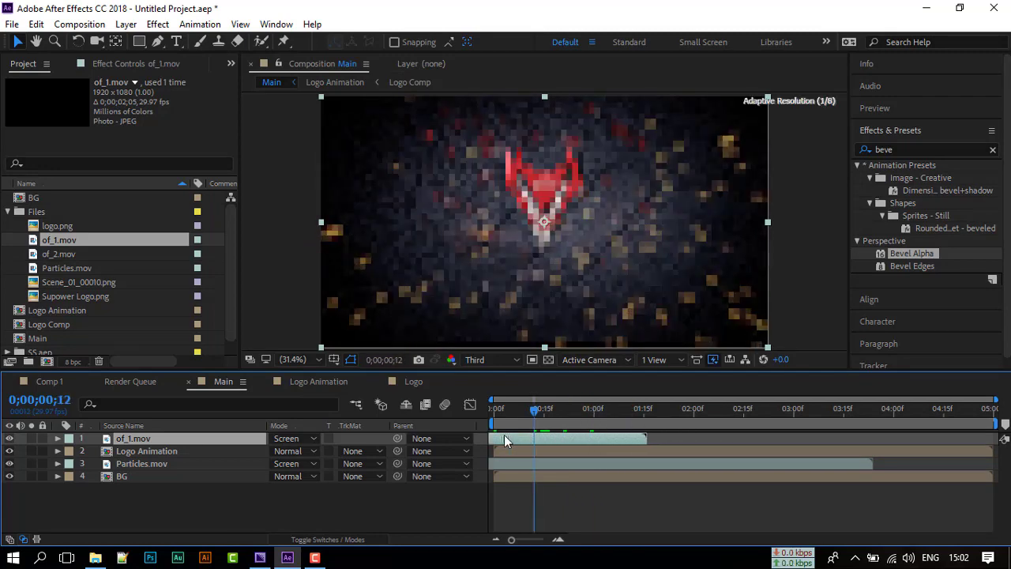
key("Home")
left_click_drag(553, 414, 576, 415)
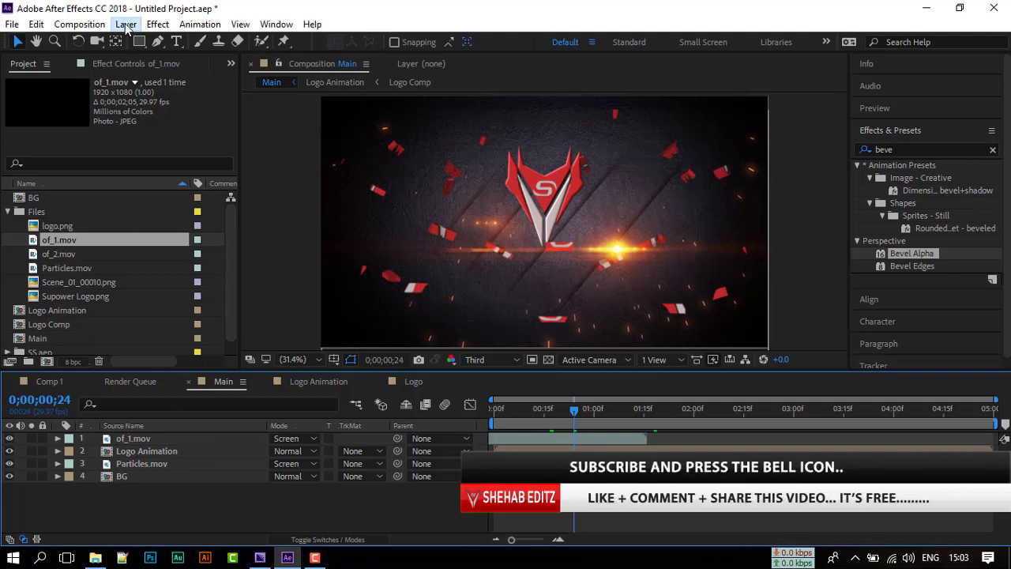
Create a text layer in the Main composition containing the channel name and color the text white.
left_click(127, 25)
mouse_move(237, 39)
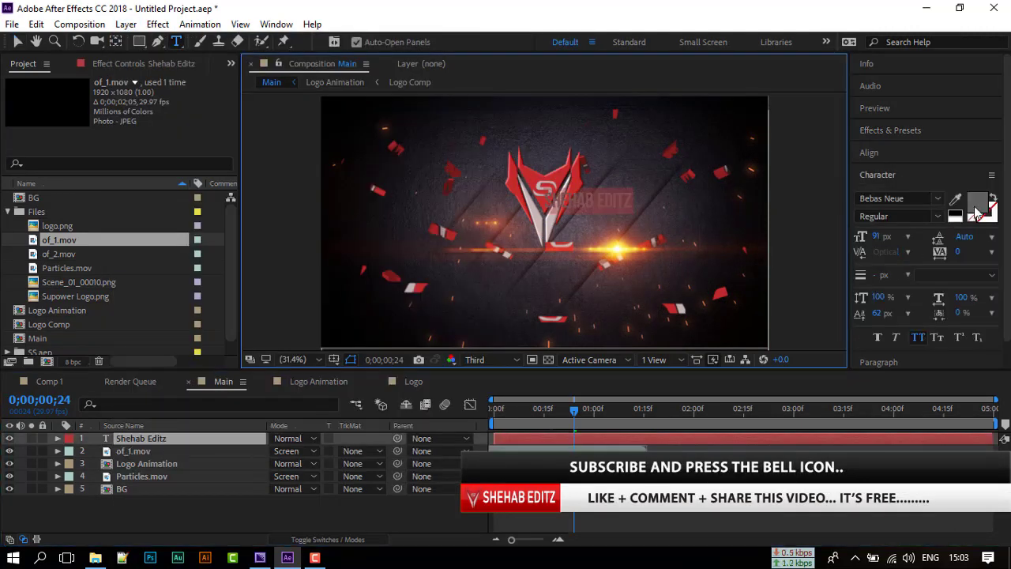
left_click(977, 210)
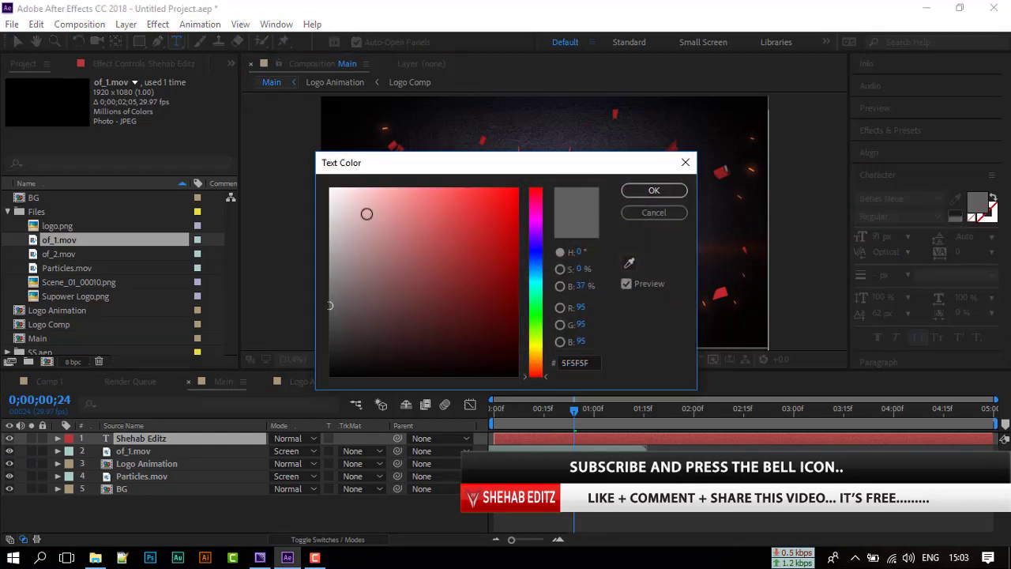
left_click_drag(367, 213, 329, 190)
left_click(660, 190)
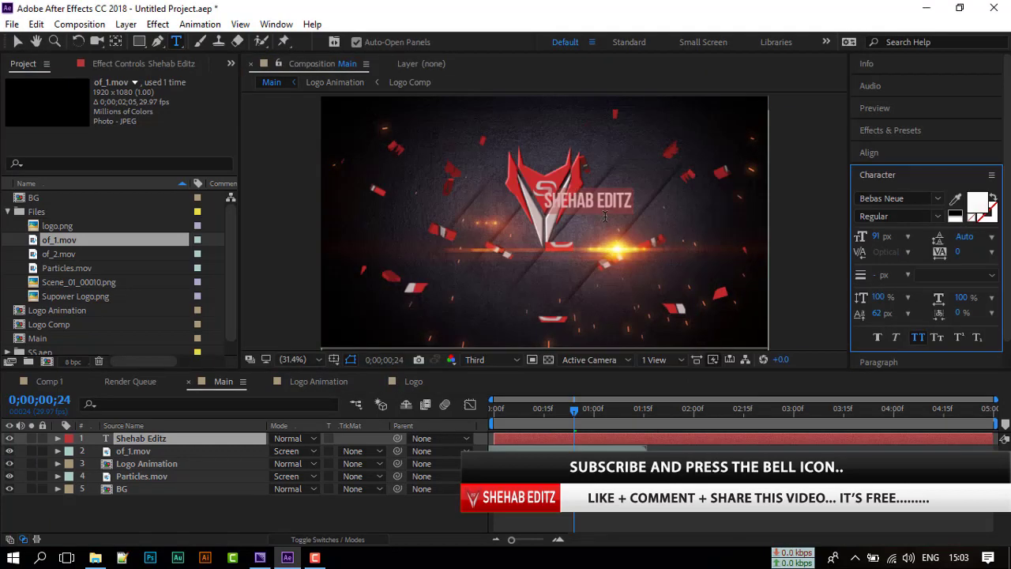
Place the text centered beneath the logo and restyle it in Bahnschrift with faux bold at a smaller size.
left_click(18, 41)
left_click_drag(567, 199, 518, 269)
double_click(539, 433)
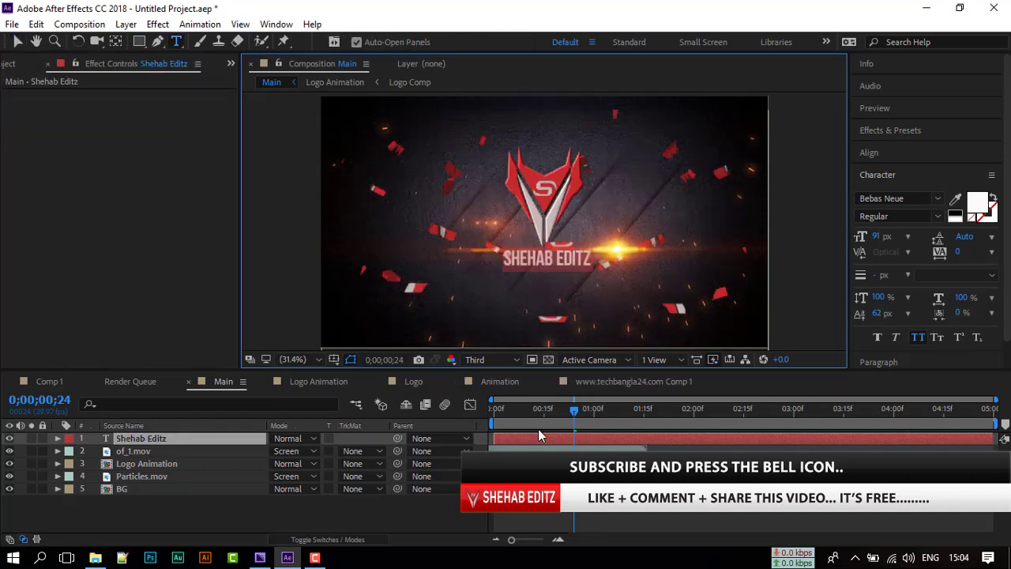
left_click(908, 199)
type("Bahnschrift")
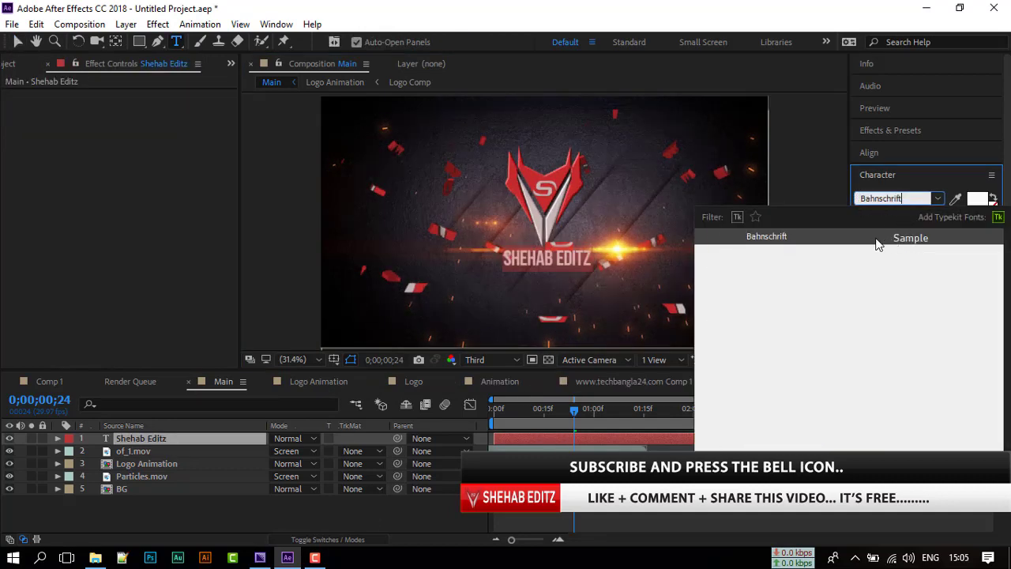
left_click(895, 236)
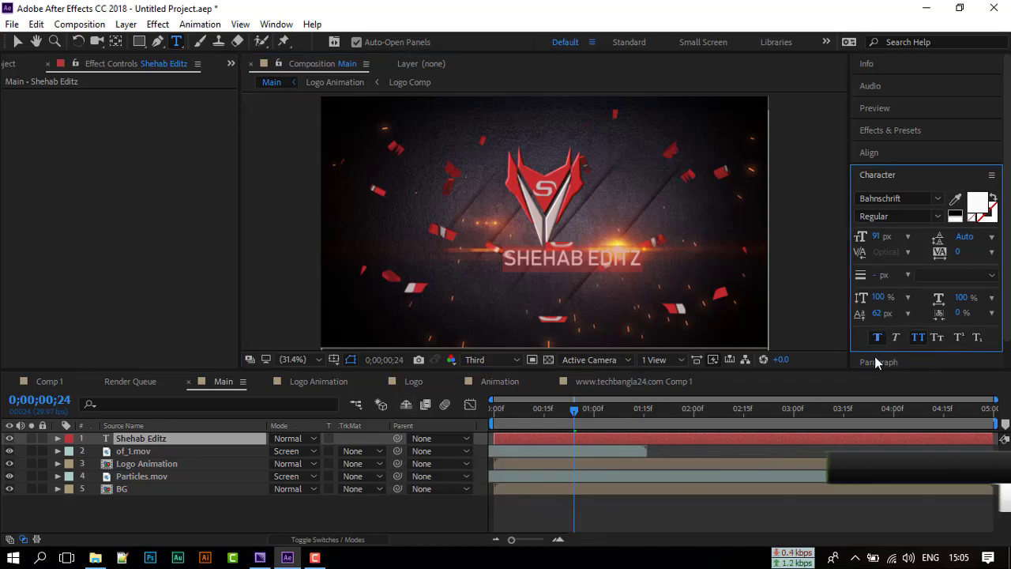
left_click_drag(878, 298, 886, 289)
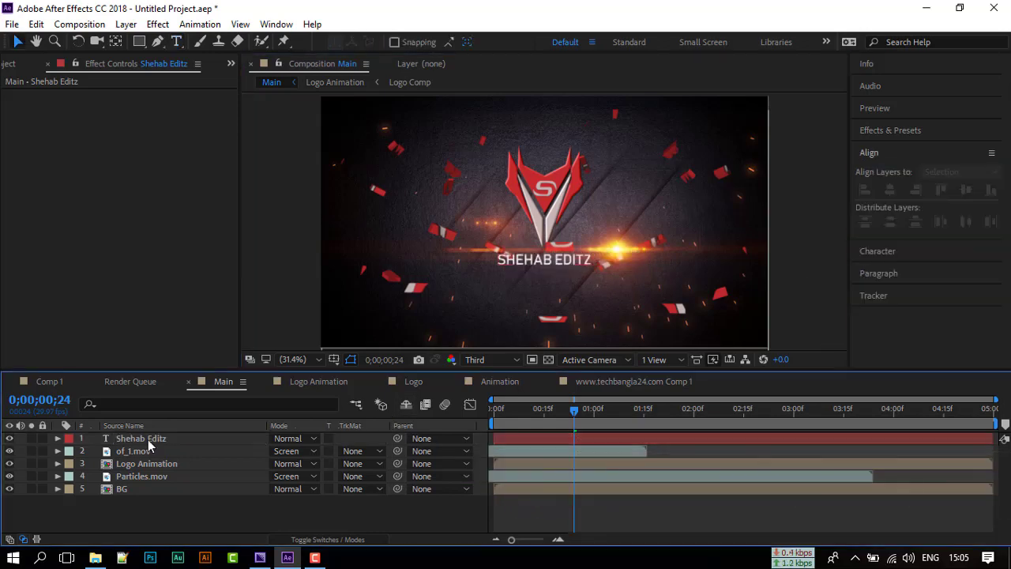
Pre-compose the text layer into a new composition named Text, moving all attributes into it.
left_click(147, 439)
right_click(147, 439)
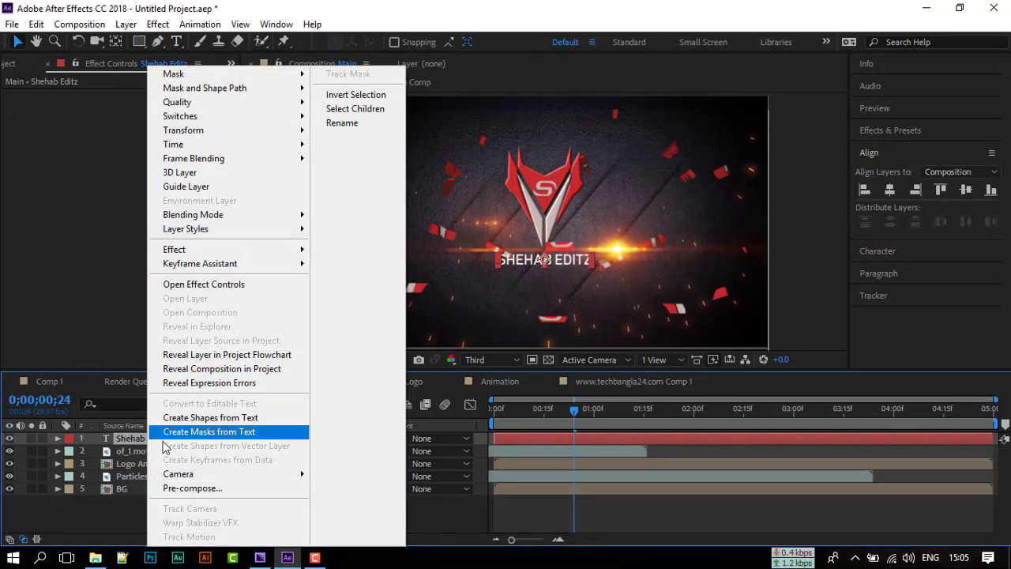
left_click(192, 488)
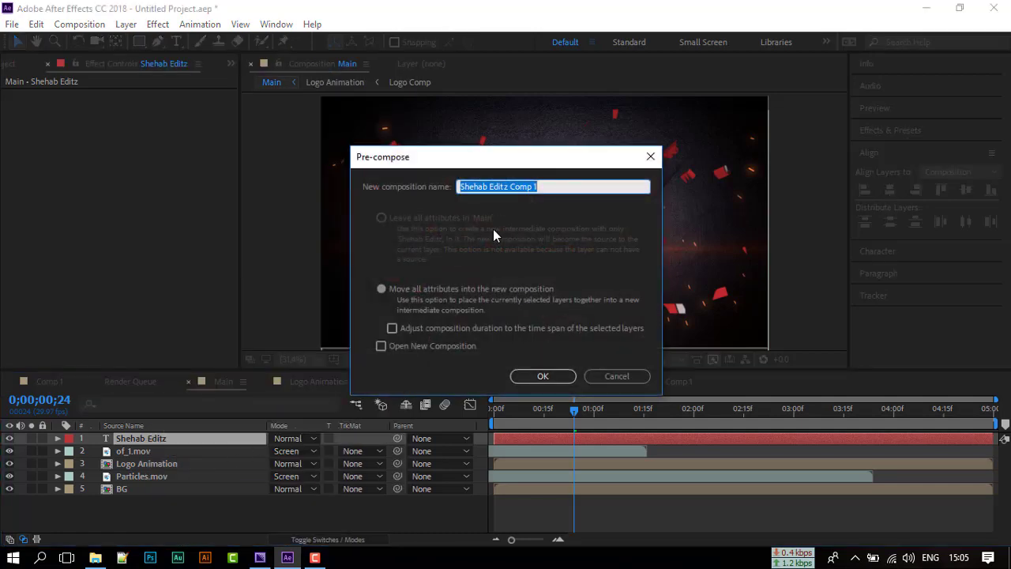
type("Text")
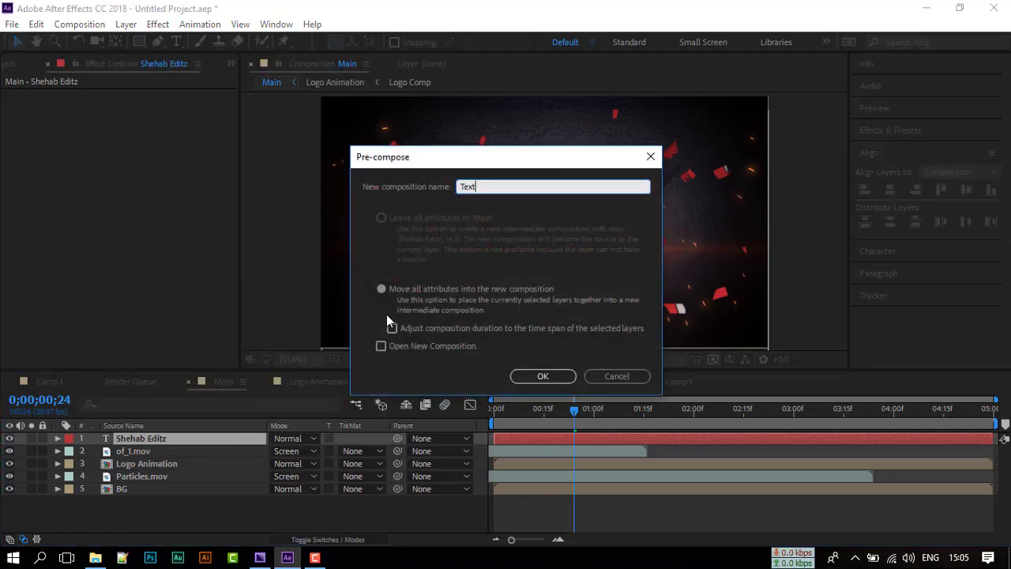
left_click(383, 289)
left_click(539, 376)
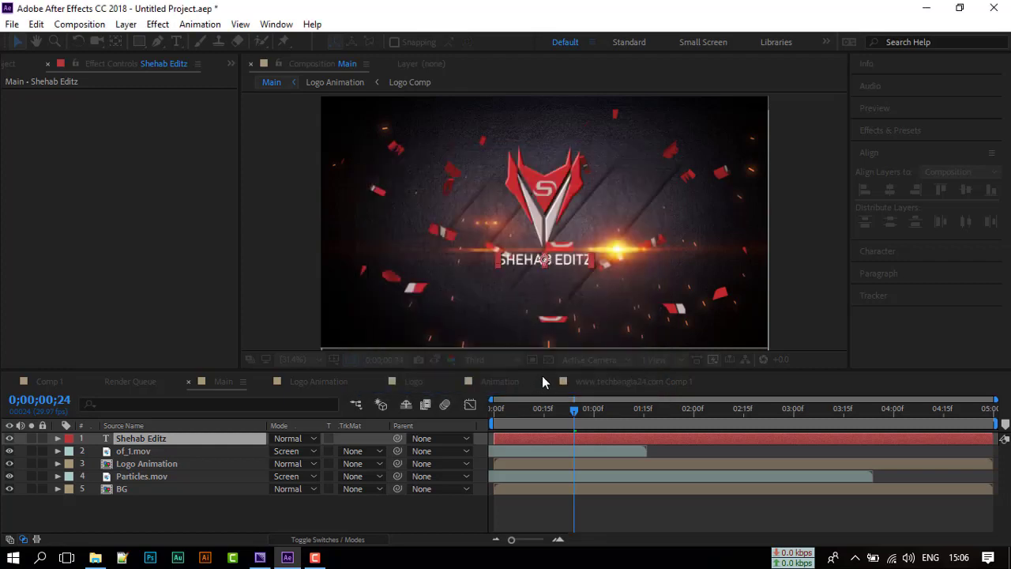
Find the Linear Wipe transition effect and apply it to the Text layer.
left_click(904, 134)
left_click(908, 150)
type("linea")
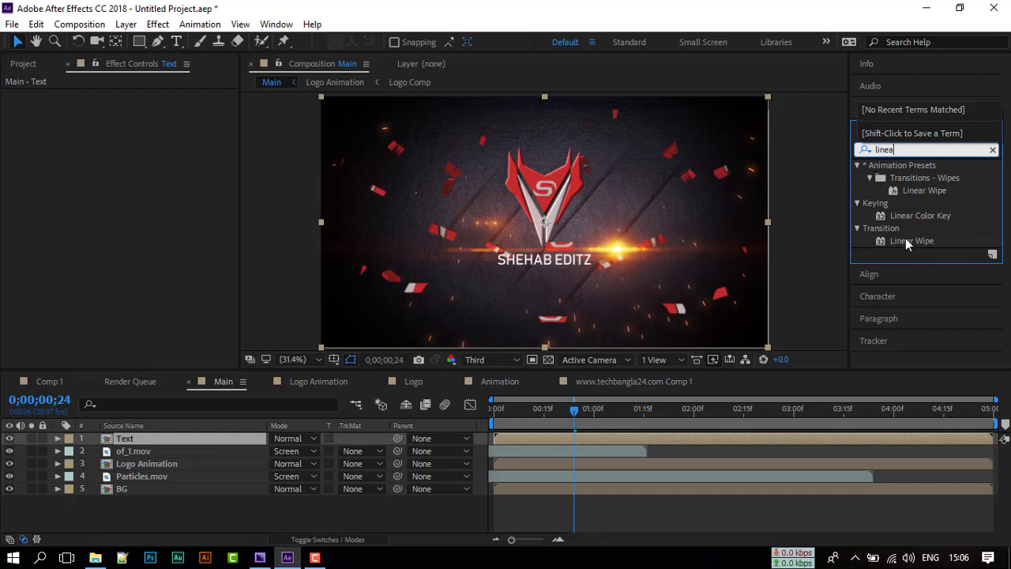
left_click_drag(905, 241, 124, 441)
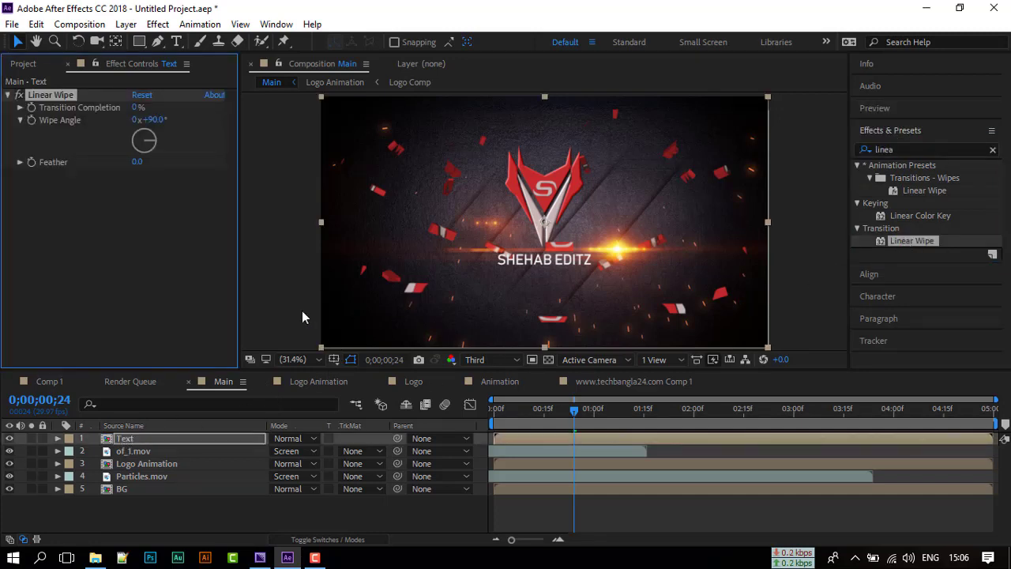
Keyframe the Linear Wipe's Transition Completion on the Text layer from 100% at 0;00;00;13 to 0% at 0;00;00;20.
left_click_drag(137, 108, 243, 108)
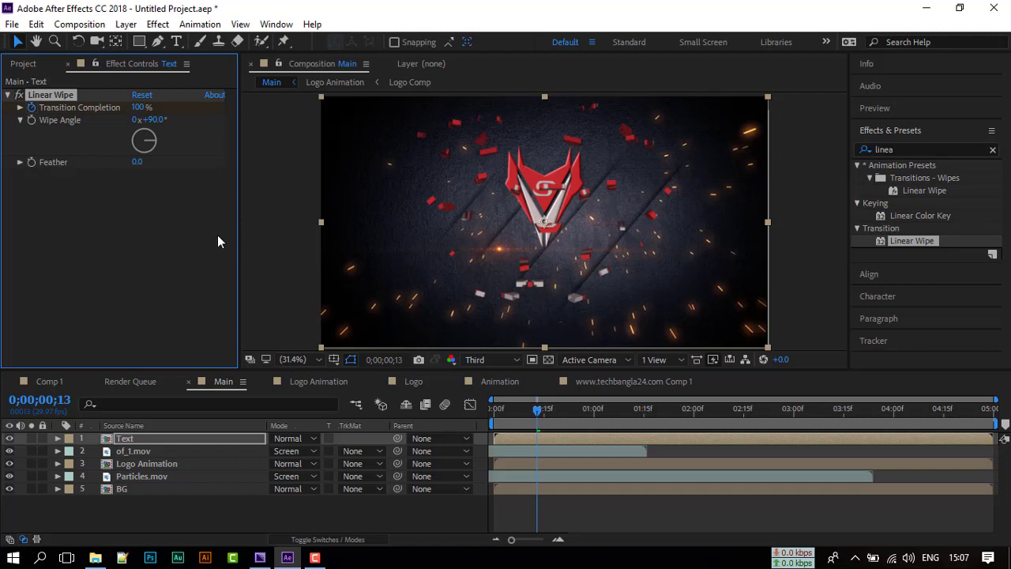
left_click_drag(540, 413, 562, 412)
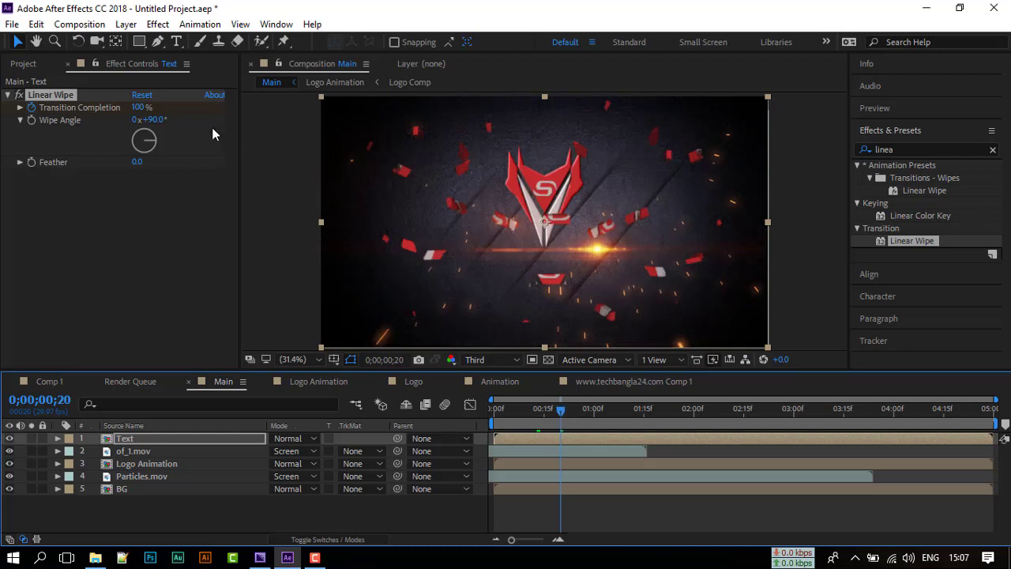
left_click(139, 108)
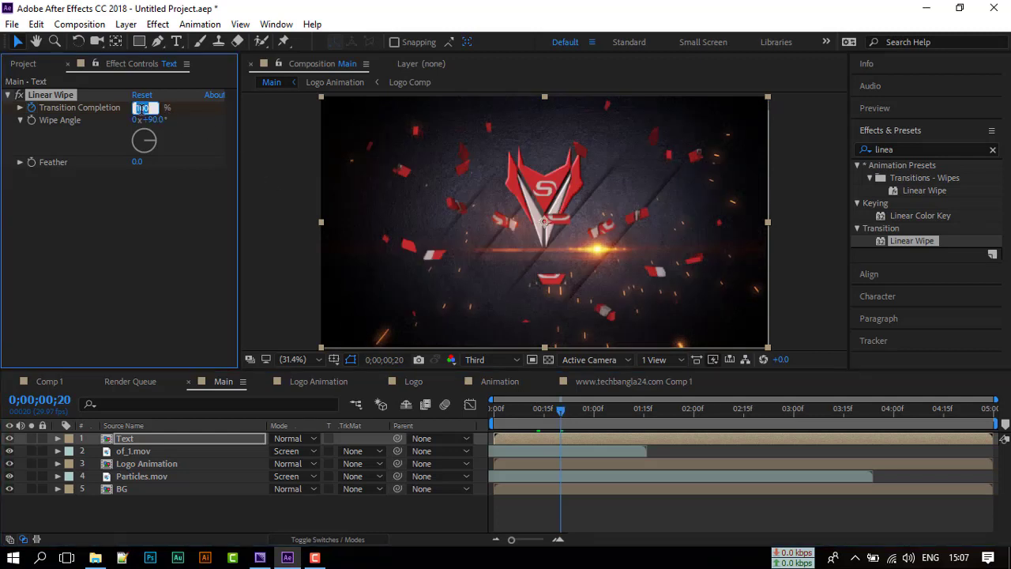
type("0")
key("Return")
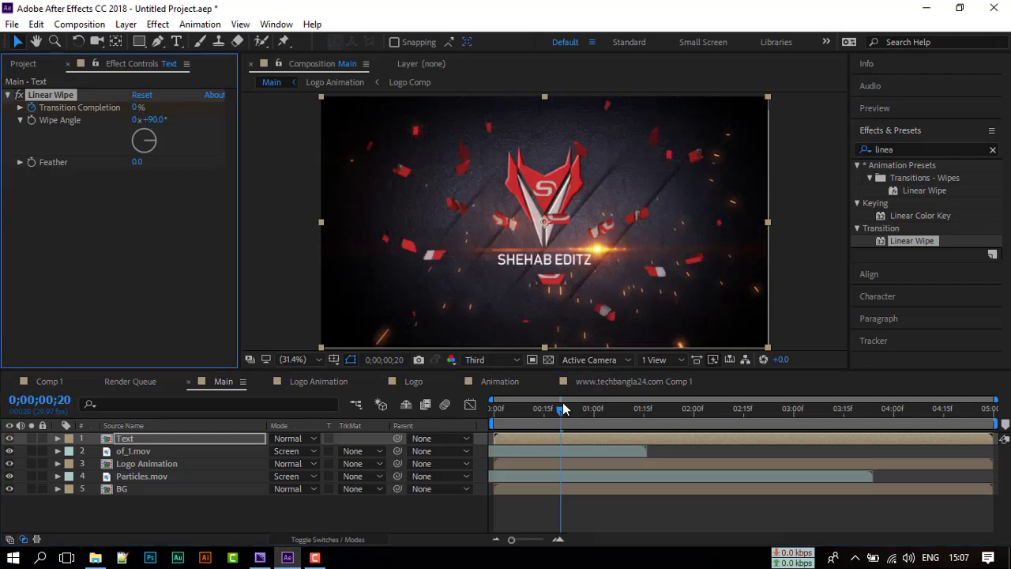
mouse_move(563, 408)
left_mouse_down()
mouse_move(524, 410)
mouse_move(567, 421)
left_mouse_up()
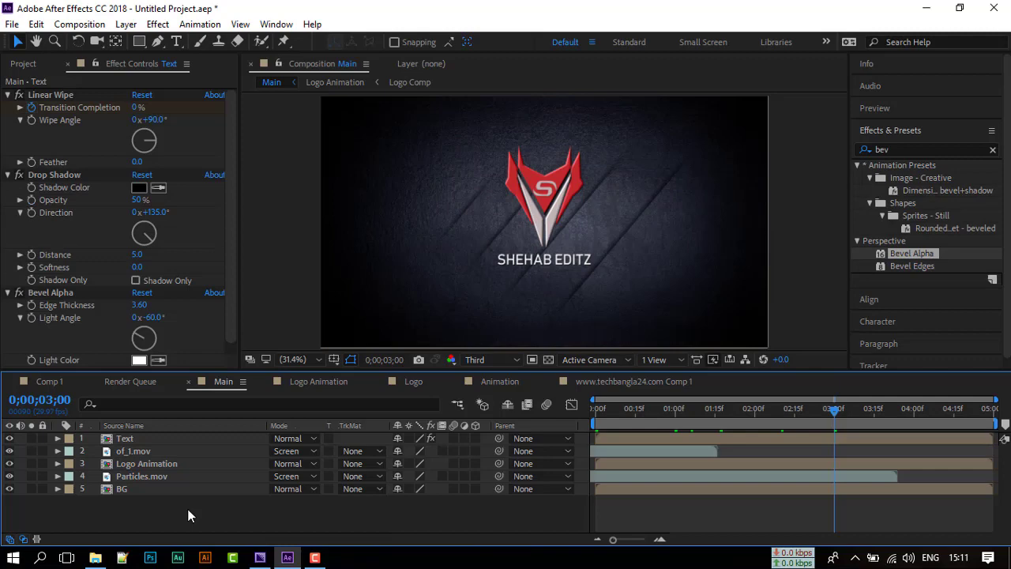
Add a new null object above the Text layer in the Main composition.
right_click(192, 509)
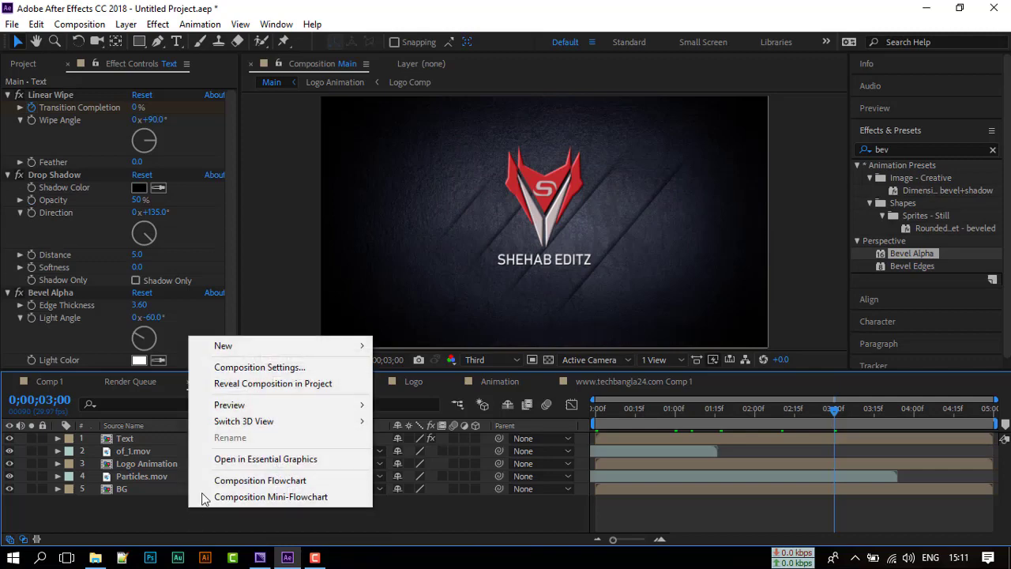
mouse_move(287, 349)
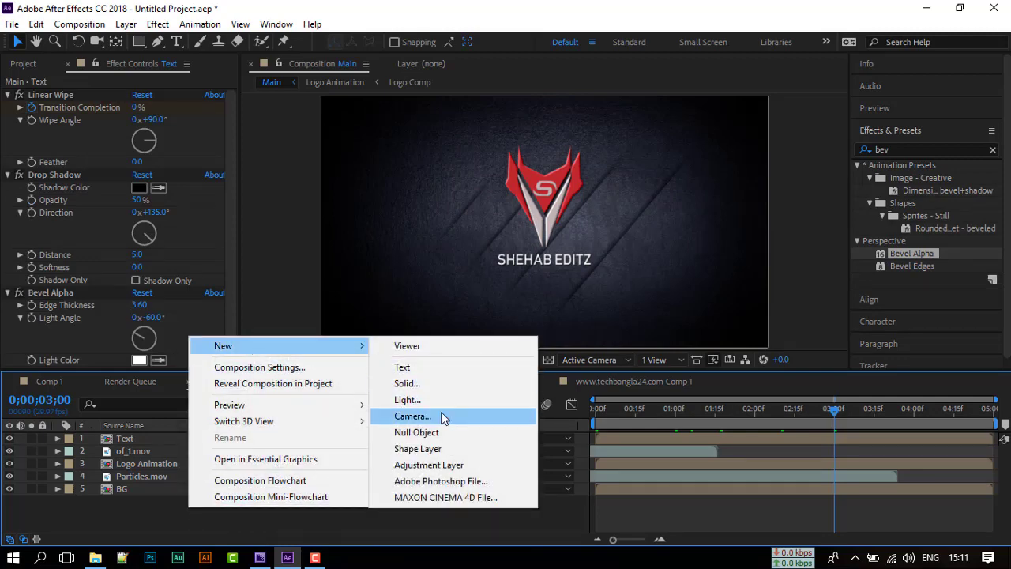
left_click(427, 432)
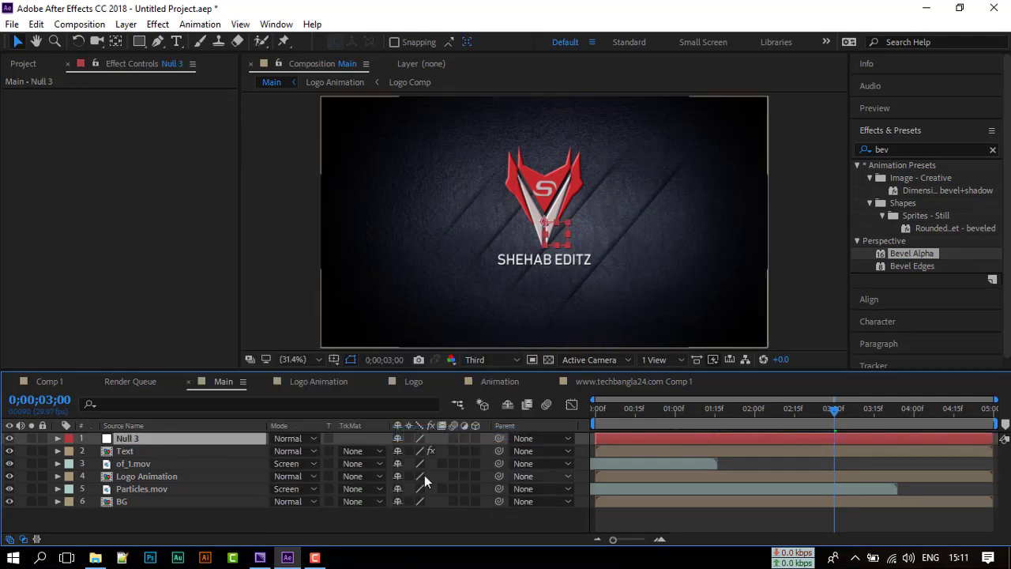
Parent the Text, of_1.mov, Logo Animation and Particles.mov layers to the Null 3 layer.
left_click(145, 513)
left_click(138, 489)
left_click(137, 453, "shift")
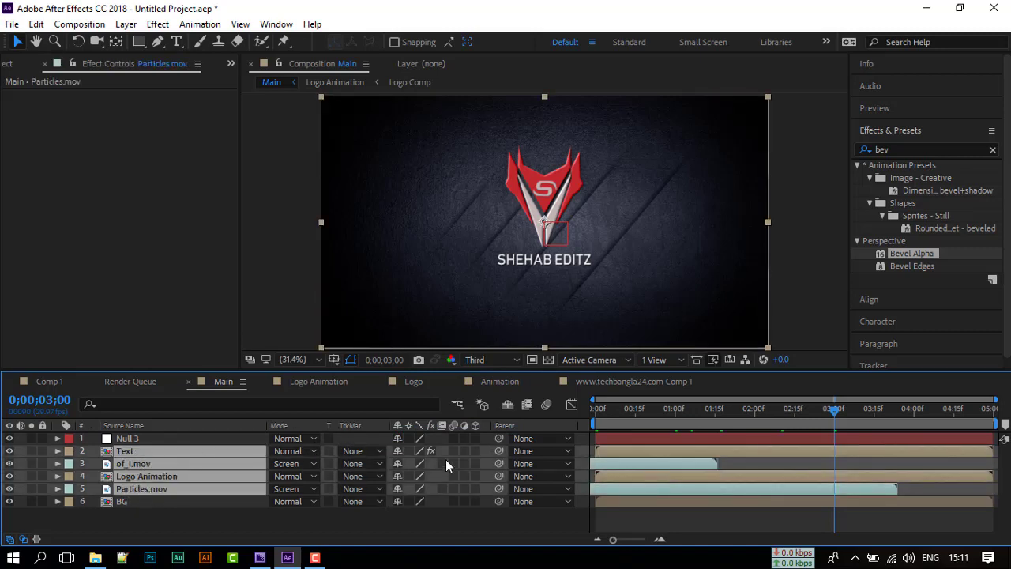
left_click_drag(500, 450, 157, 438)
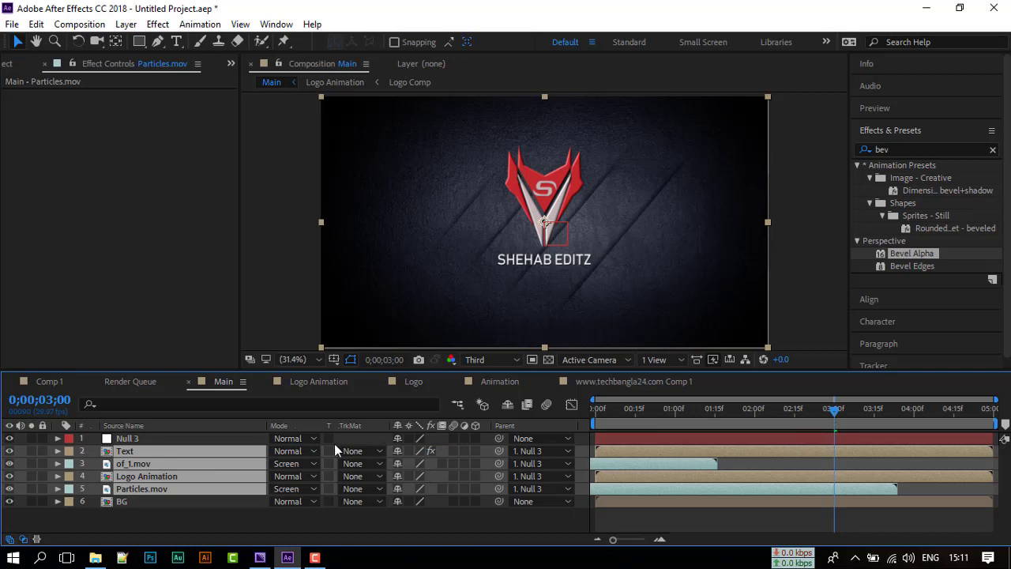
Keyframe the Scale of Null 3 from 100% at 0;00;03;00 to 465% at 0;00;03;03.
left_click(184, 439)
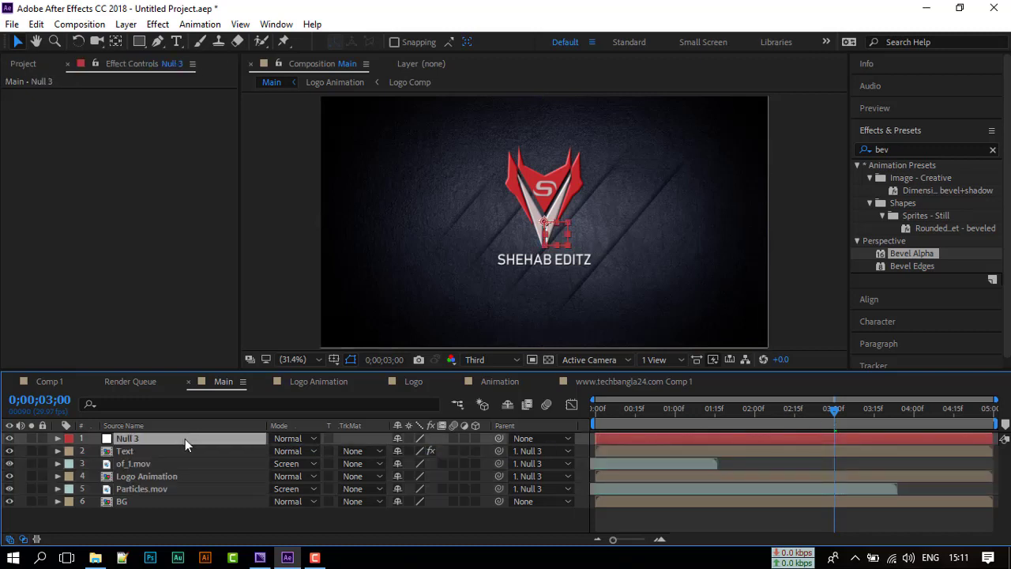
key("s")
left_click(94, 451)
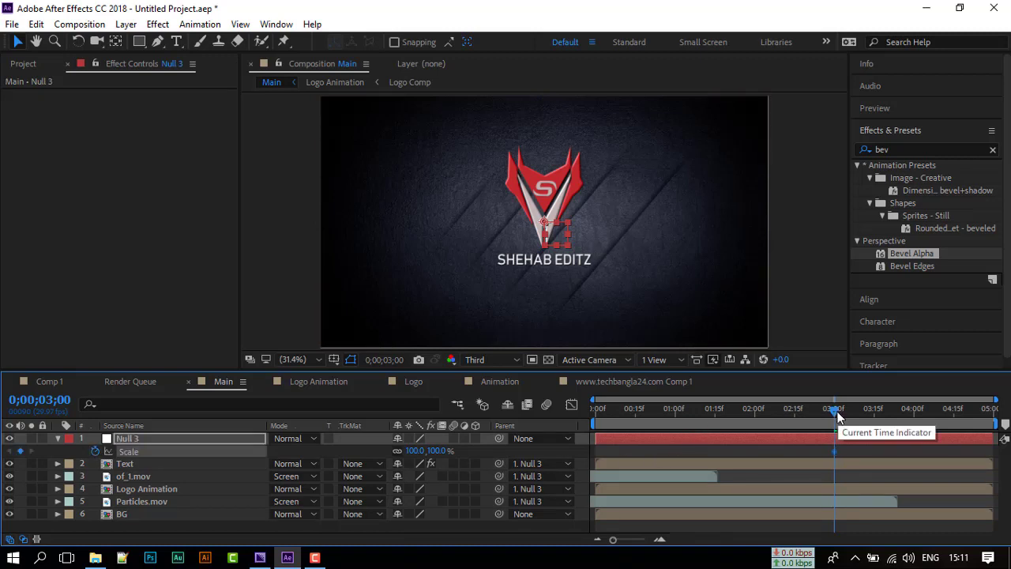
left_click_drag(834, 411, 842, 410)
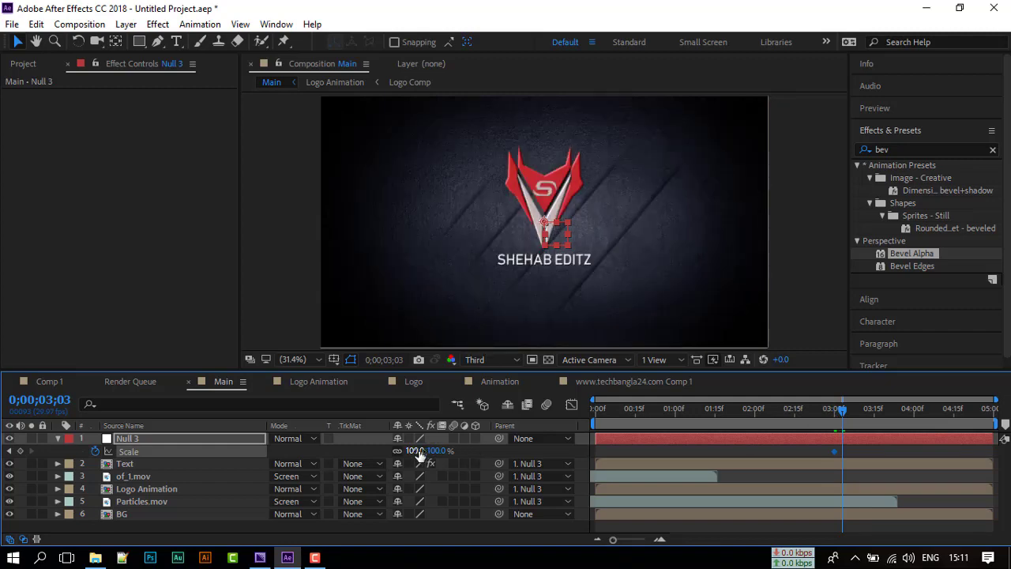
left_click_drag(416, 457, 455, 500)
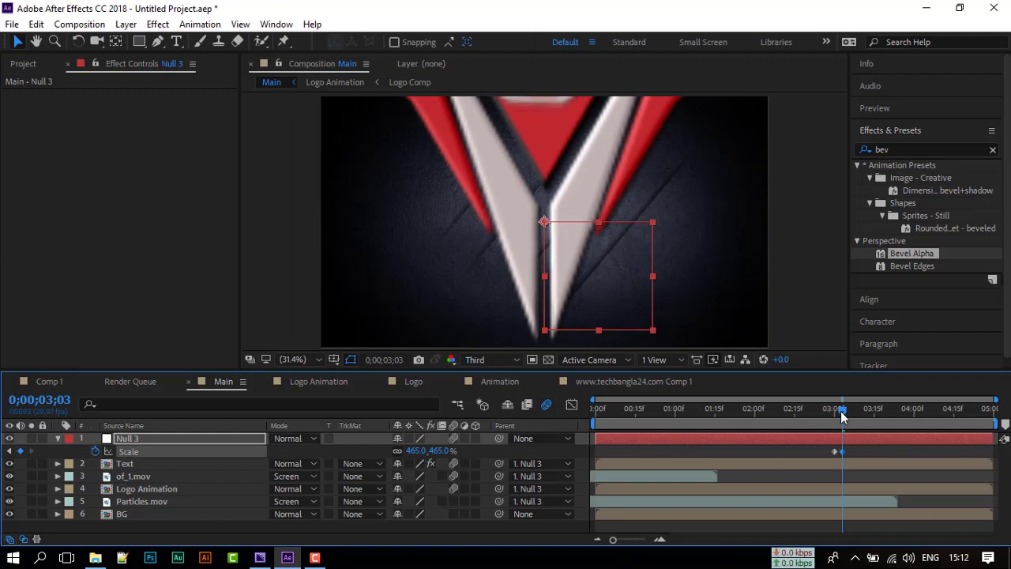
left_click_drag(842, 417, 587, 425)
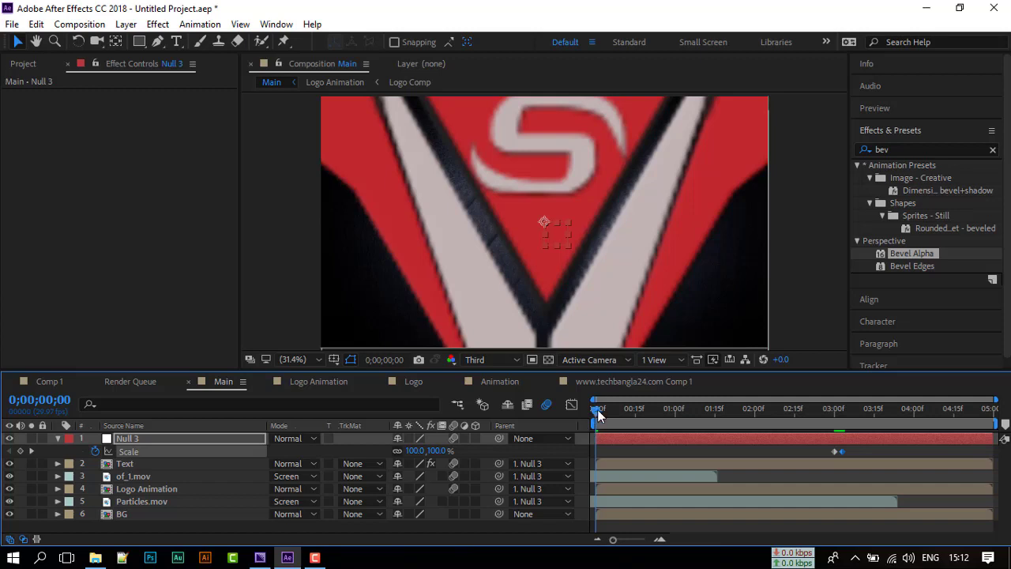
Add a black 1920 x 1080 px solid above all layers in the Main composition and reveal its Opacity.
left_click(57, 438)
left_click(126, 517)
right_click(127, 517)
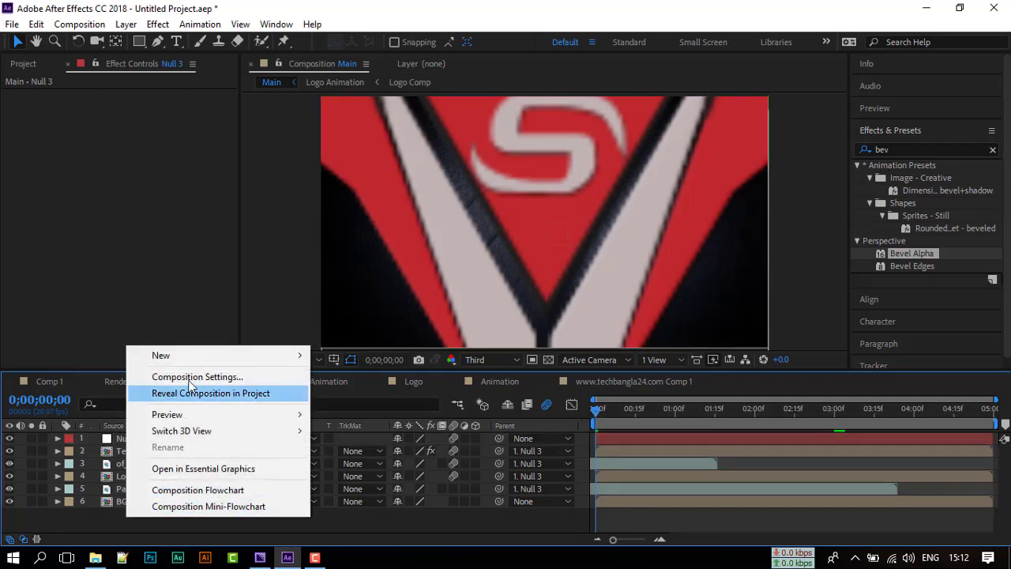
mouse_move(282, 357)
left_click(357, 390)
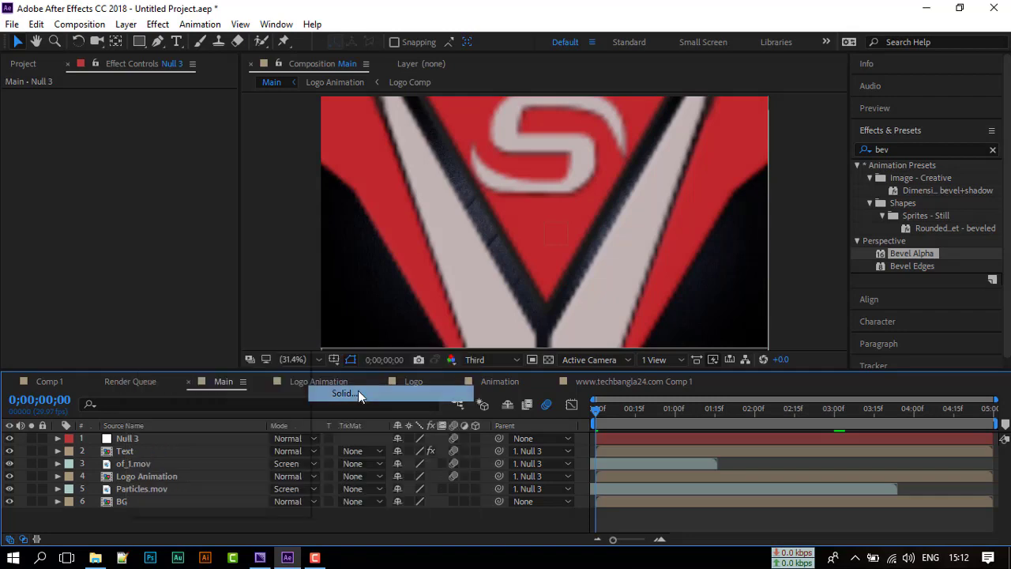
left_click(499, 368)
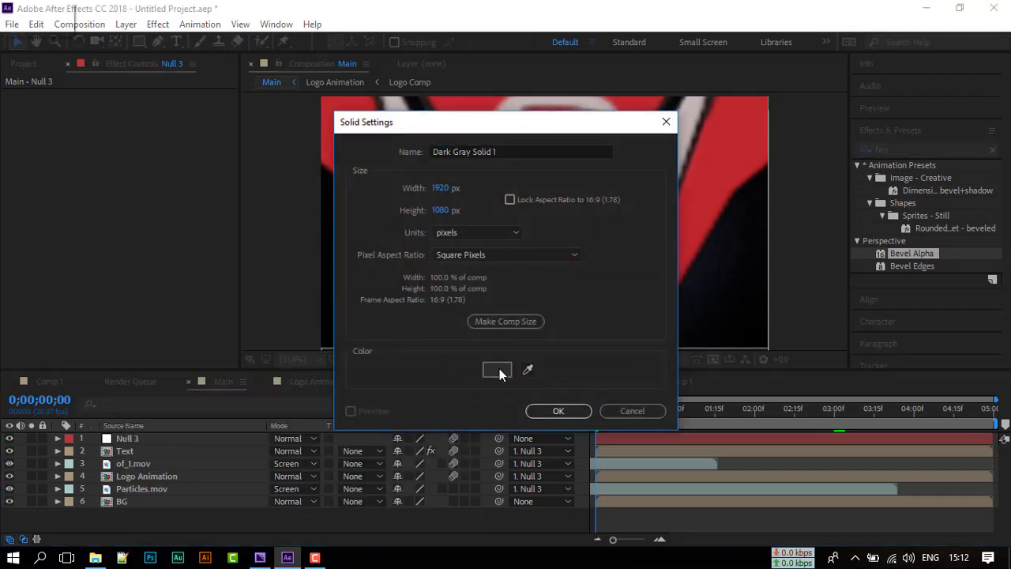
left_click(663, 190)
left_click(553, 411)
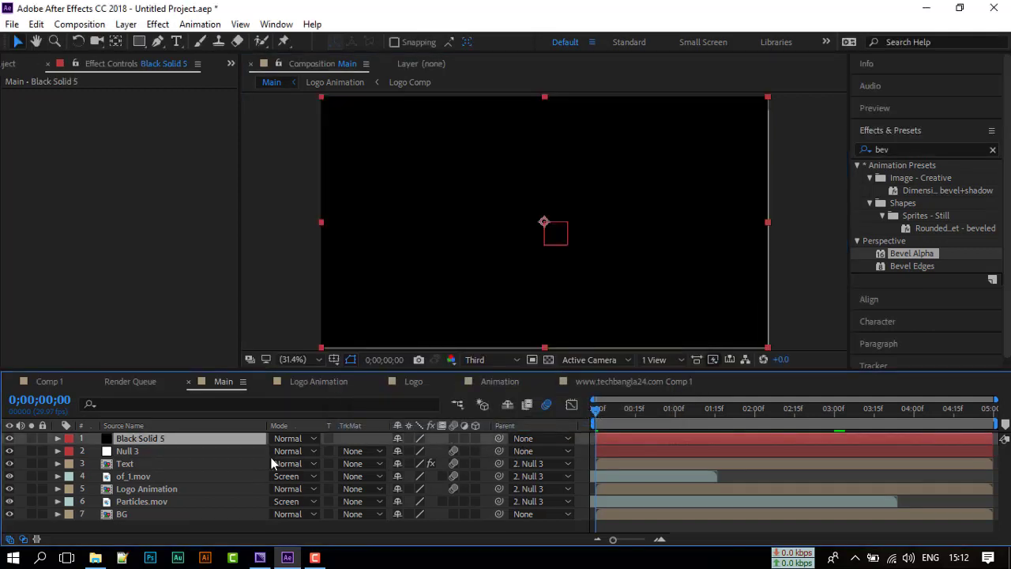
key("t")
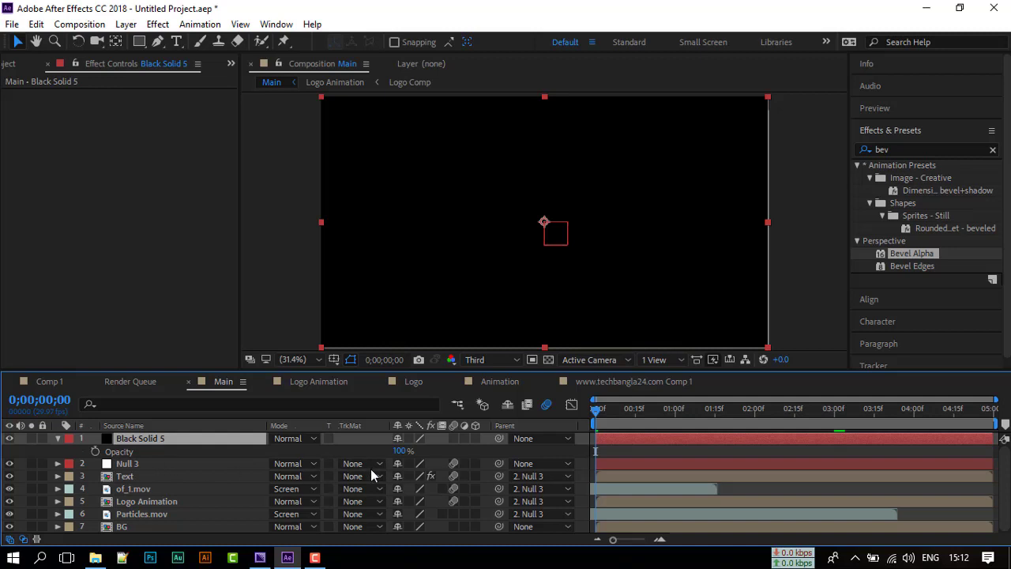
left_click(400, 450)
type("0")
key("Return")
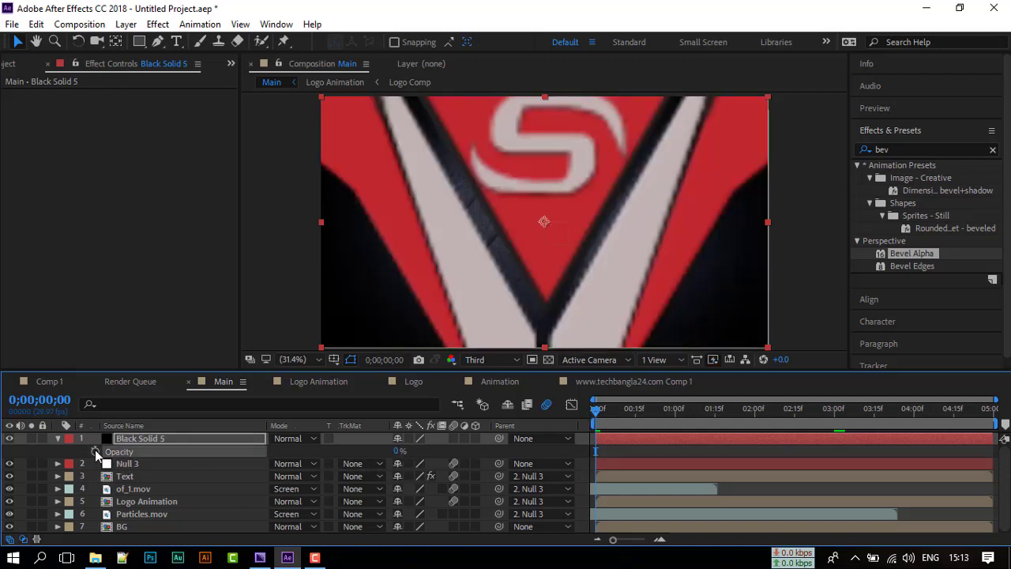
key("ctrl+z")
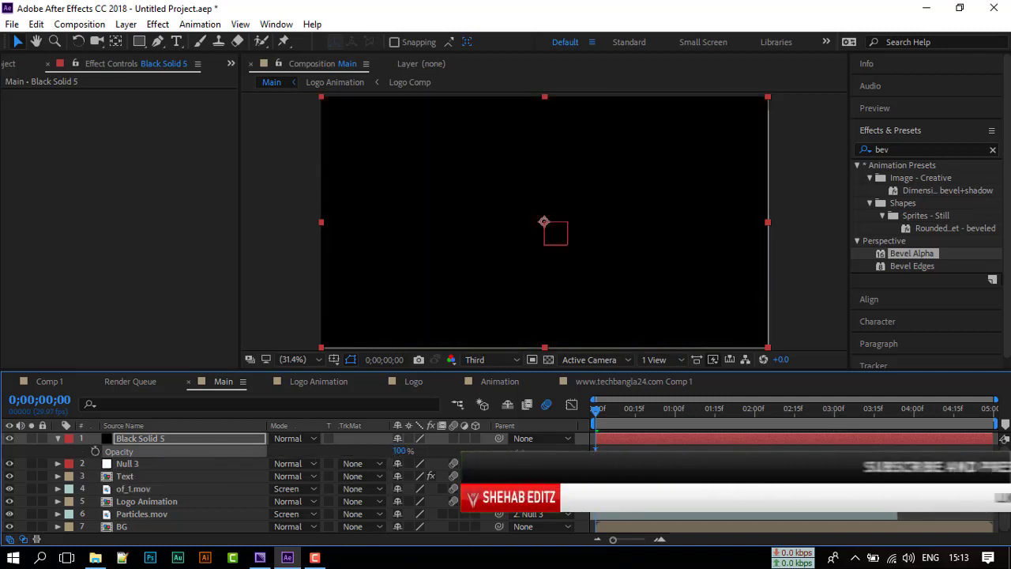
Keyframe the black solid's Opacity from 100% at 0;00;00;00 to 0% at 0;00;00;01 and apply Easy Ease.
left_click(95, 451)
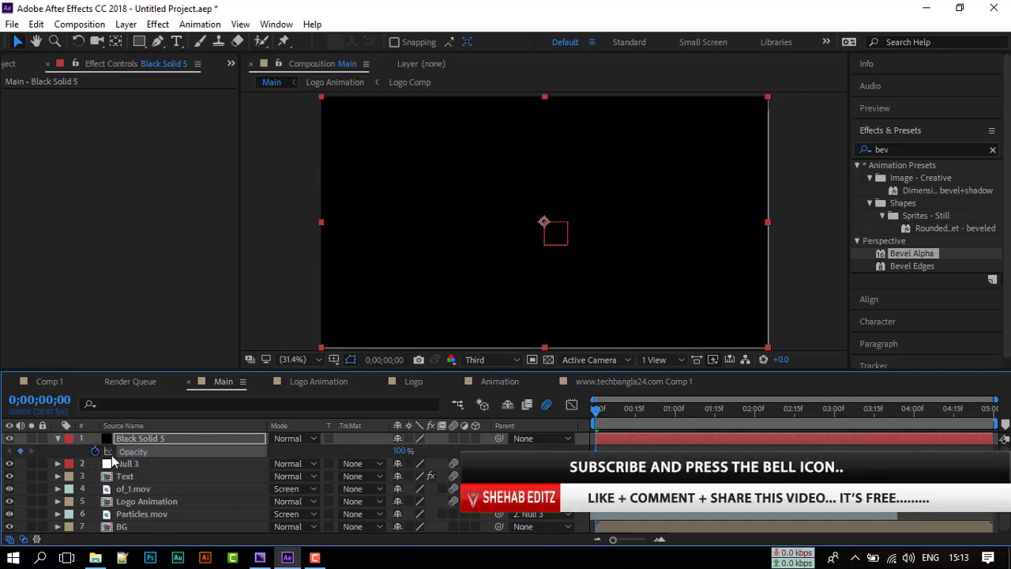
left_click(599, 409)
left_click(401, 451)
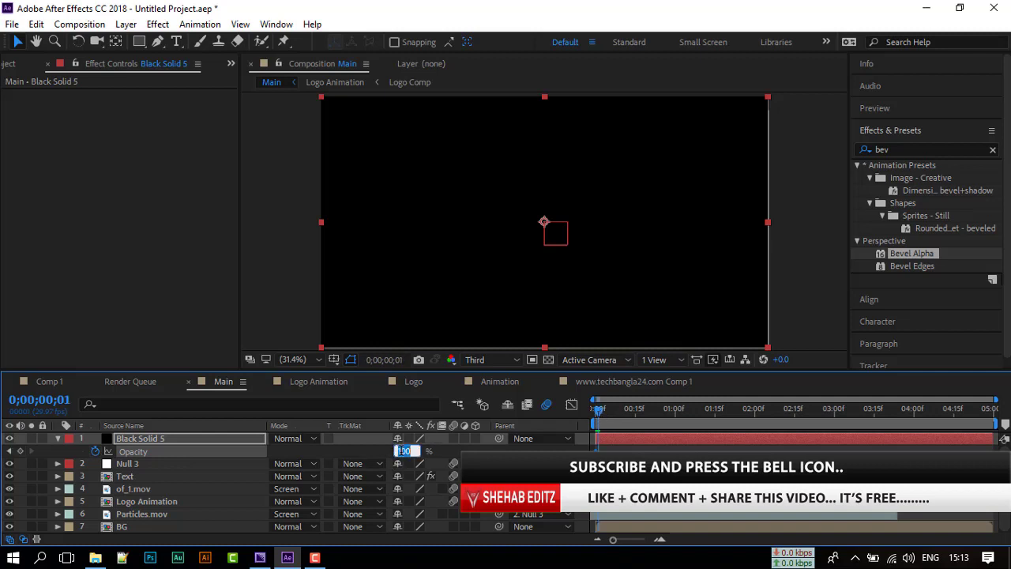
type("0")
key("Return")
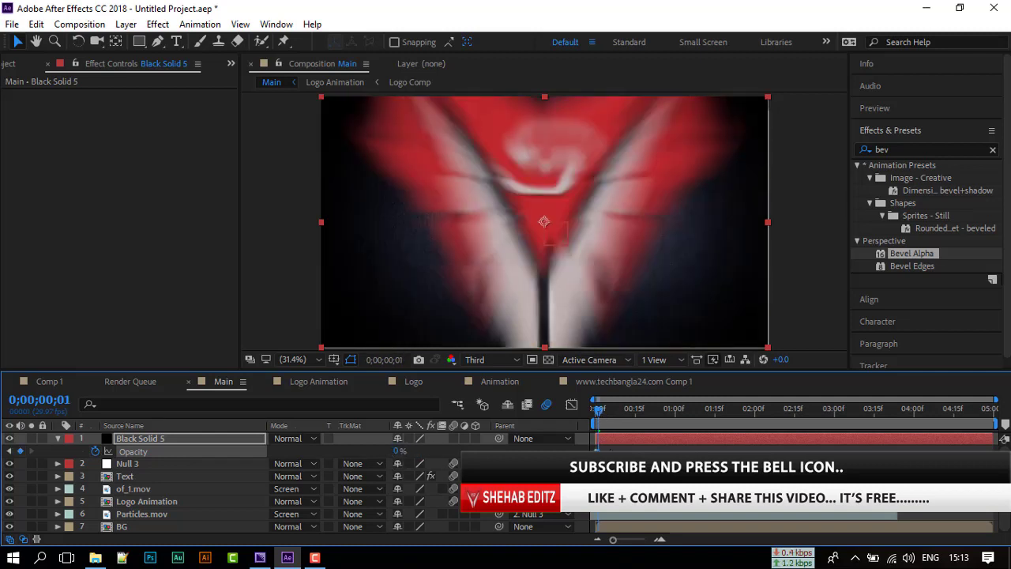
right_click(598, 451)
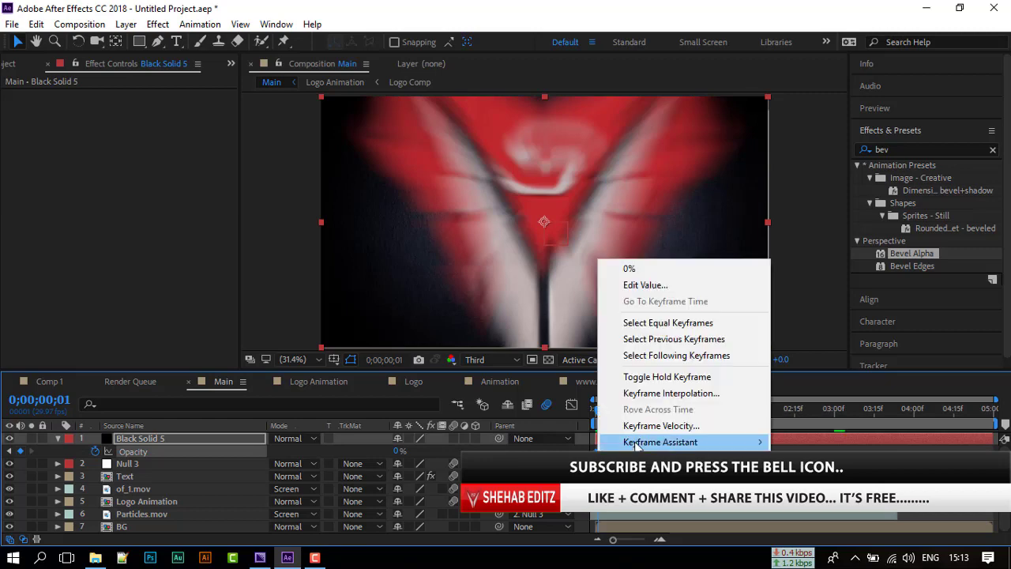
mouse_move(637, 444)
left_click(458, 352)
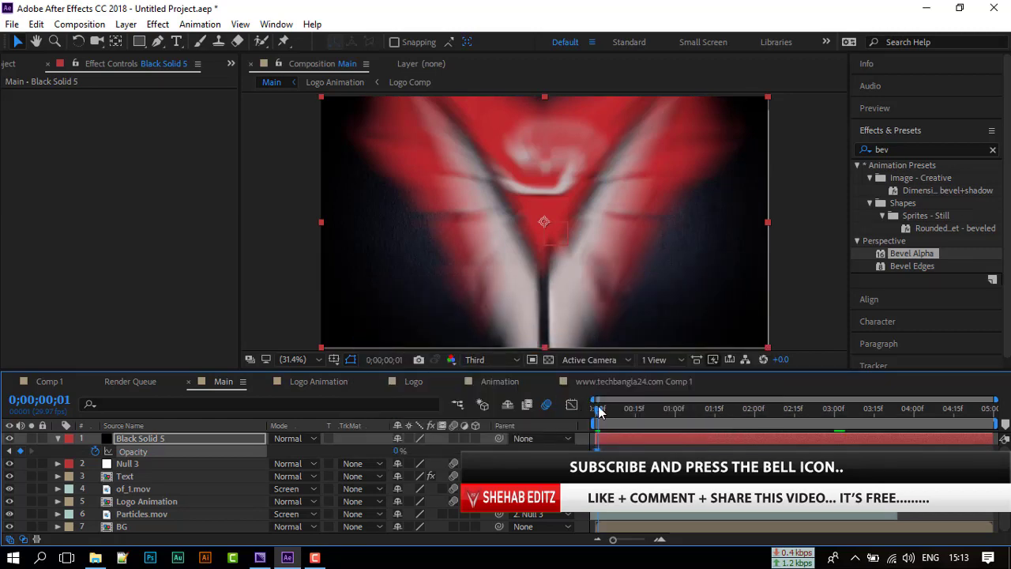
Keyframe the black solid's Opacity from 0% at 0;00;03;02 to 100% at 0;00;03;04 for a closing fade-out.
left_click_drag(600, 411, 588, 412)
key("space")
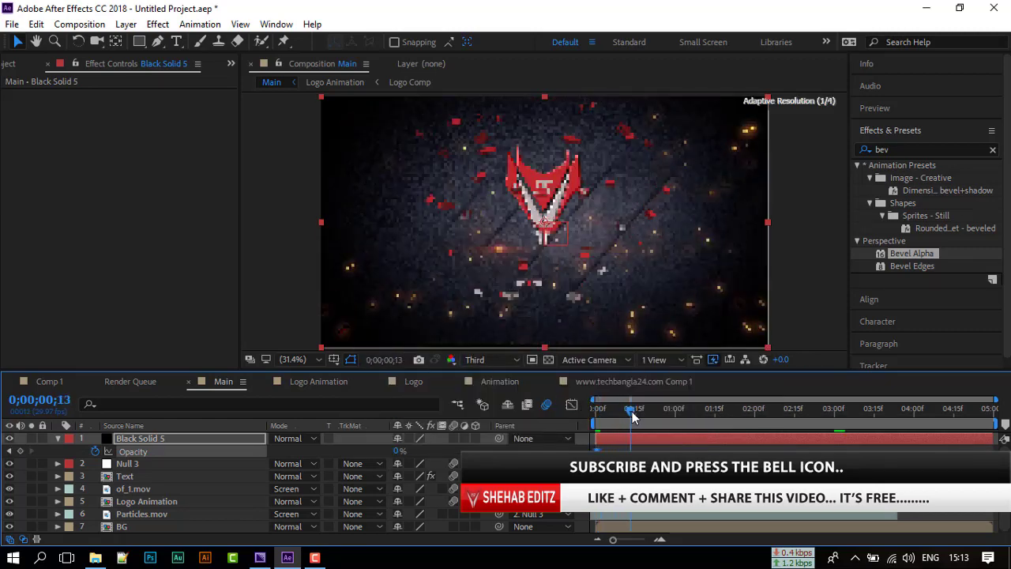
left_click(803, 417)
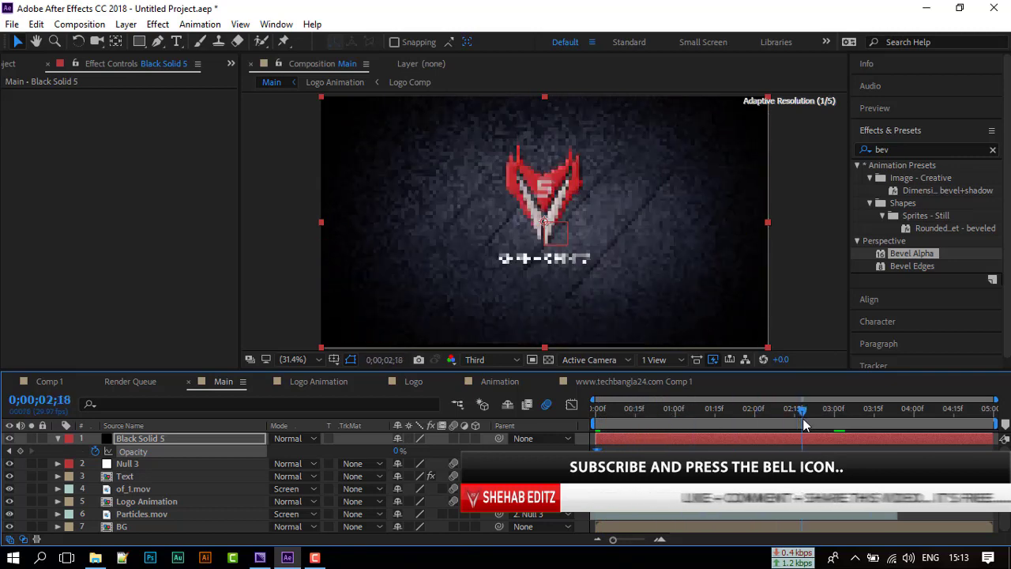
left_click_drag(805, 417, 839, 424)
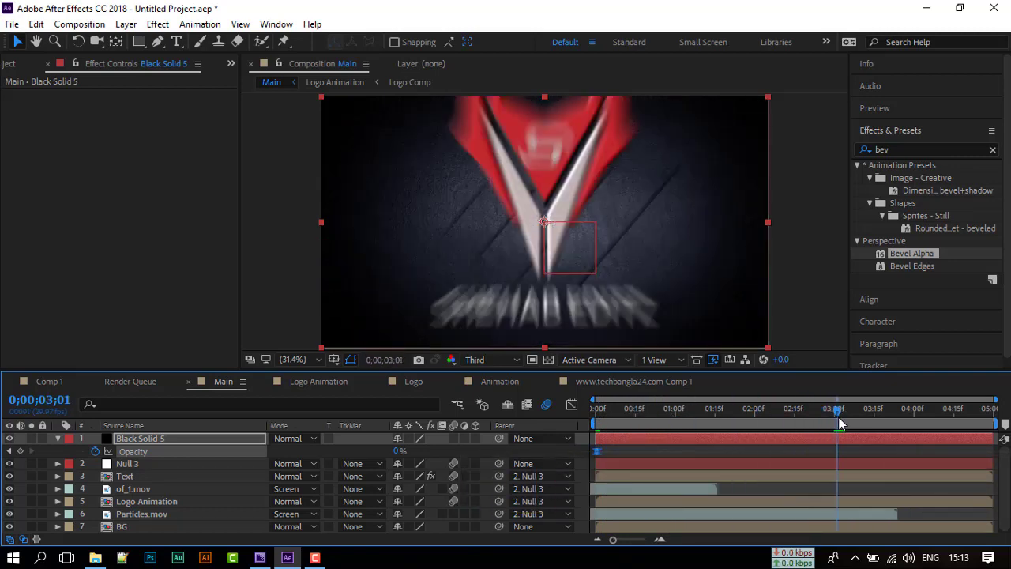
left_click_drag(839, 424, 842, 424)
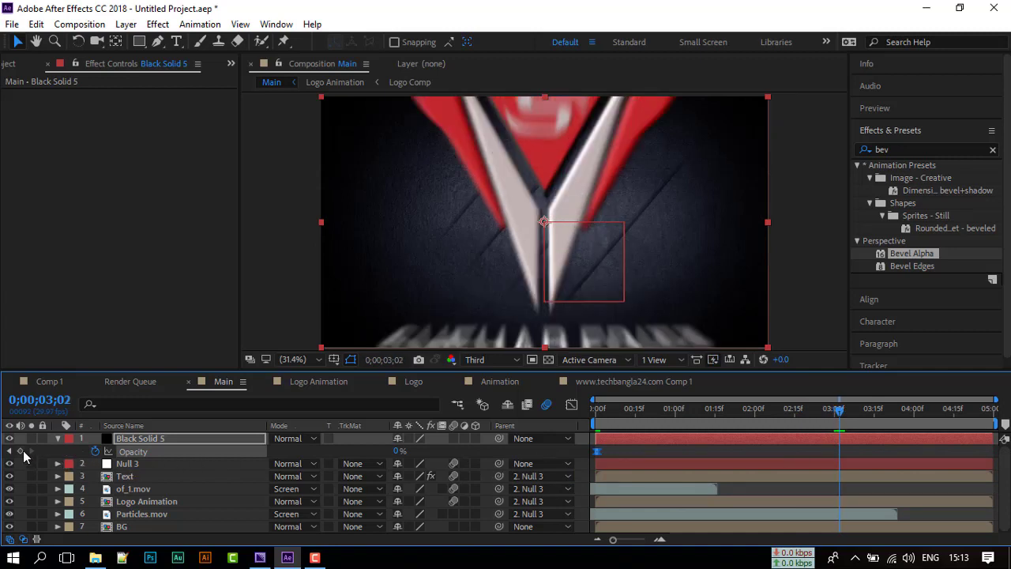
left_click(20, 451)
left_click_drag(841, 412, 845, 411)
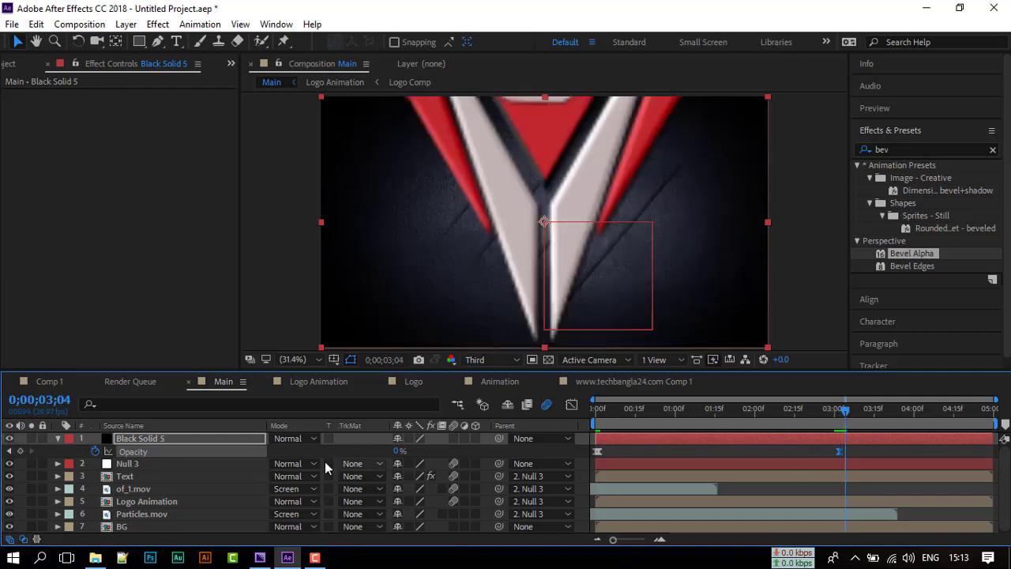
type("100")
key("Return")
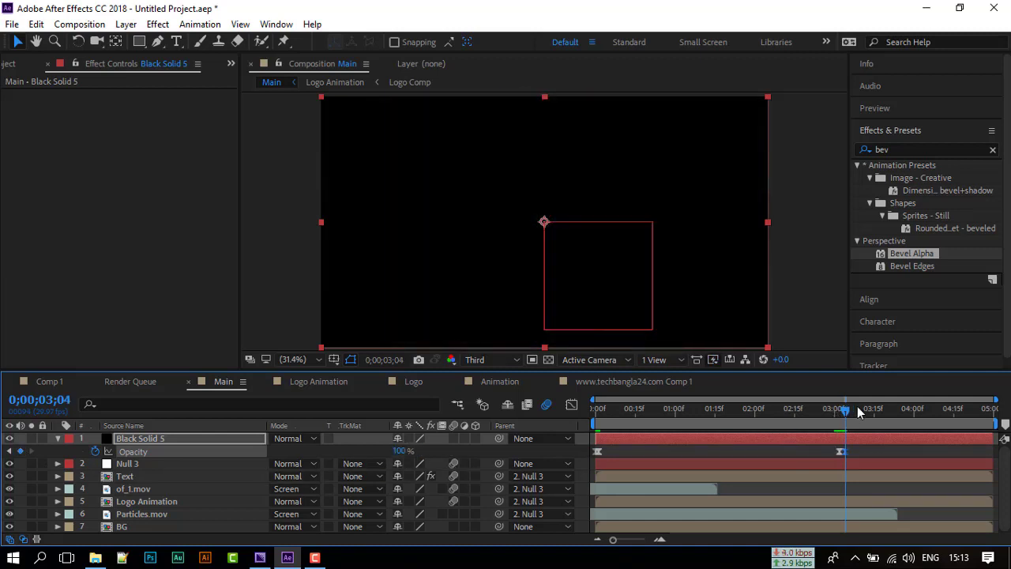
Preview the Main composition from the beginning to check the finished intro animation.
left_click_drag(846, 411, 584, 471)
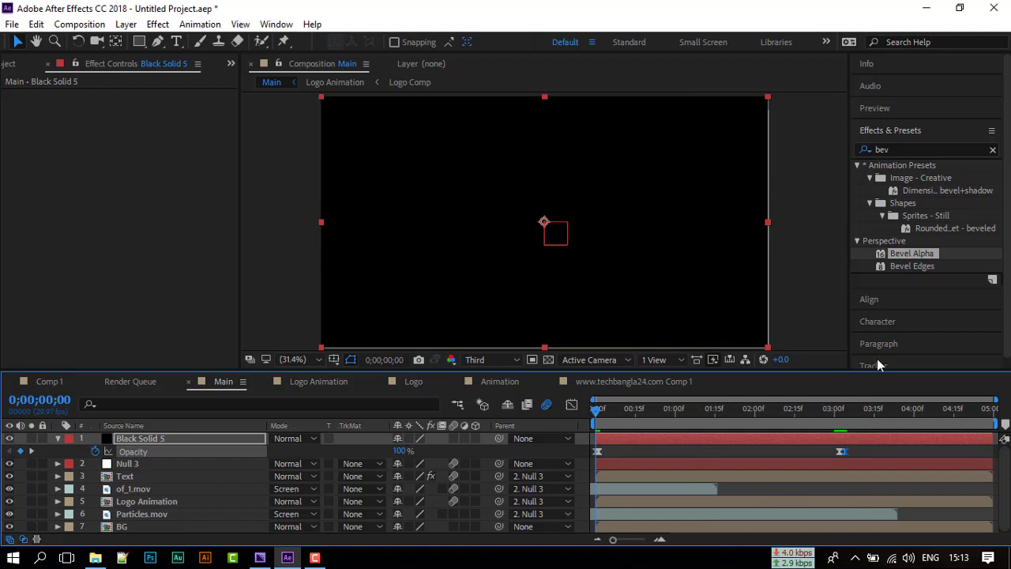
left_click(887, 111)
left_click(924, 129)
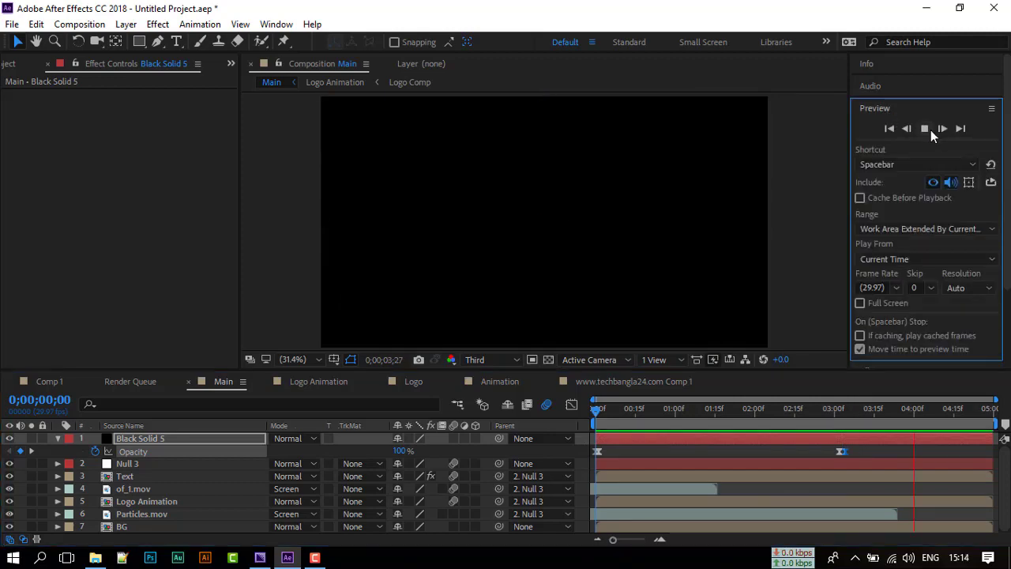